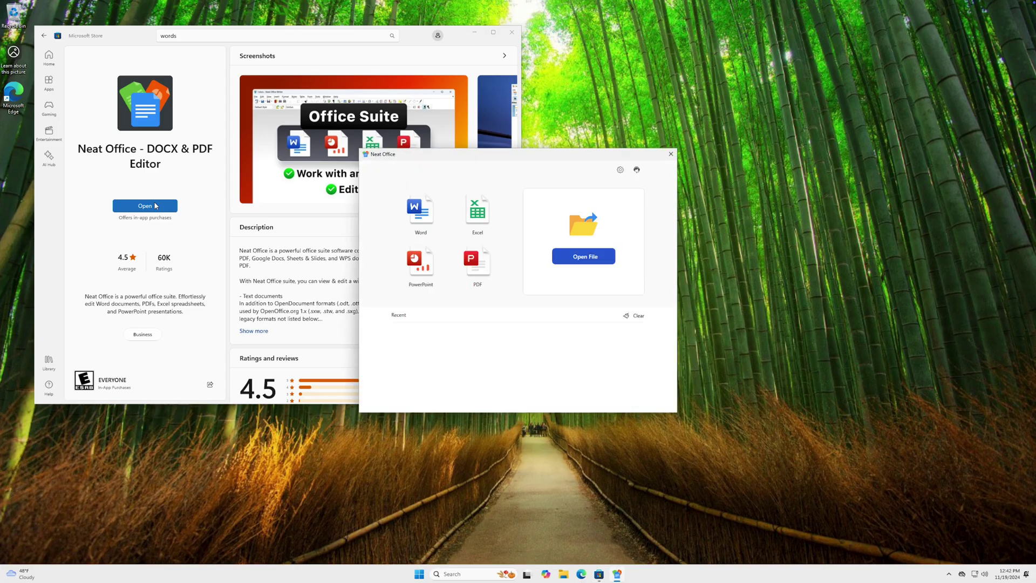
# - Open a sample document in Neat Office Writer
pyautogui.click(418, 217)
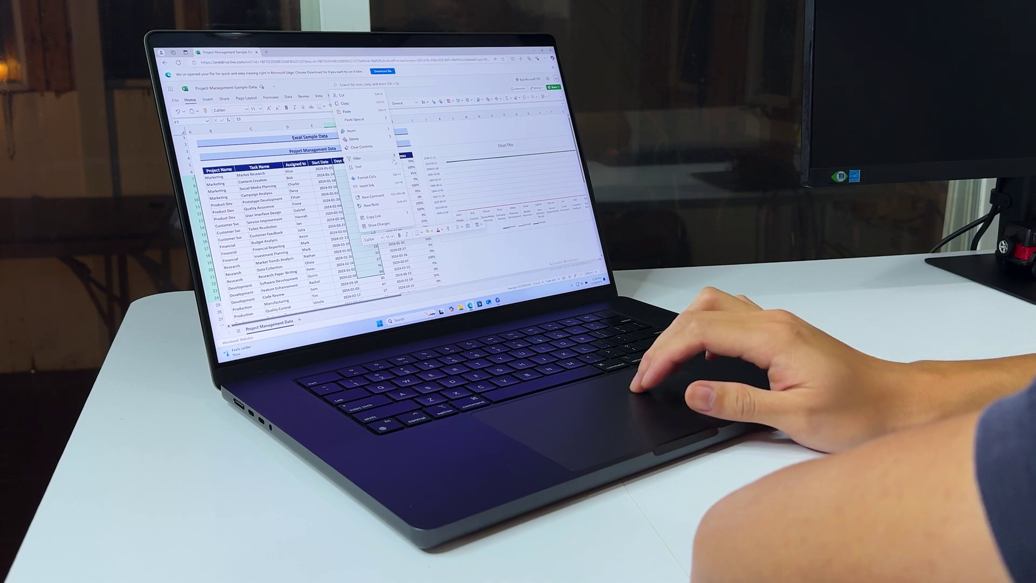
# - Sort the whole project table by a column, undo it, and show fill colours for Progress cells
pyautogui.click(417, 164)
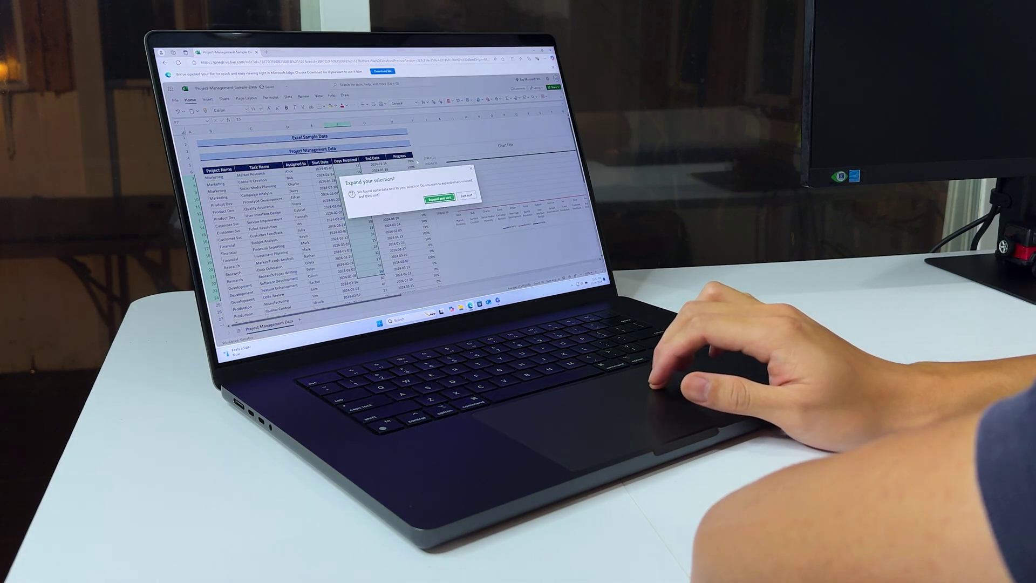
pyautogui.click(439, 199)
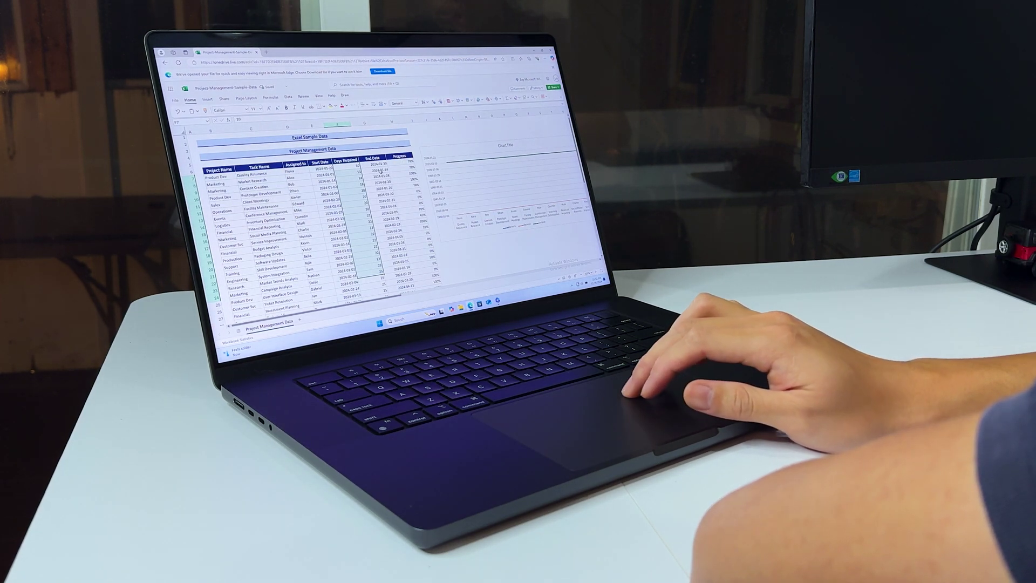
pyautogui.hotkey('ctrl', 'z')
pyautogui.moveTo(401, 162); pyautogui.dragTo(406, 185)
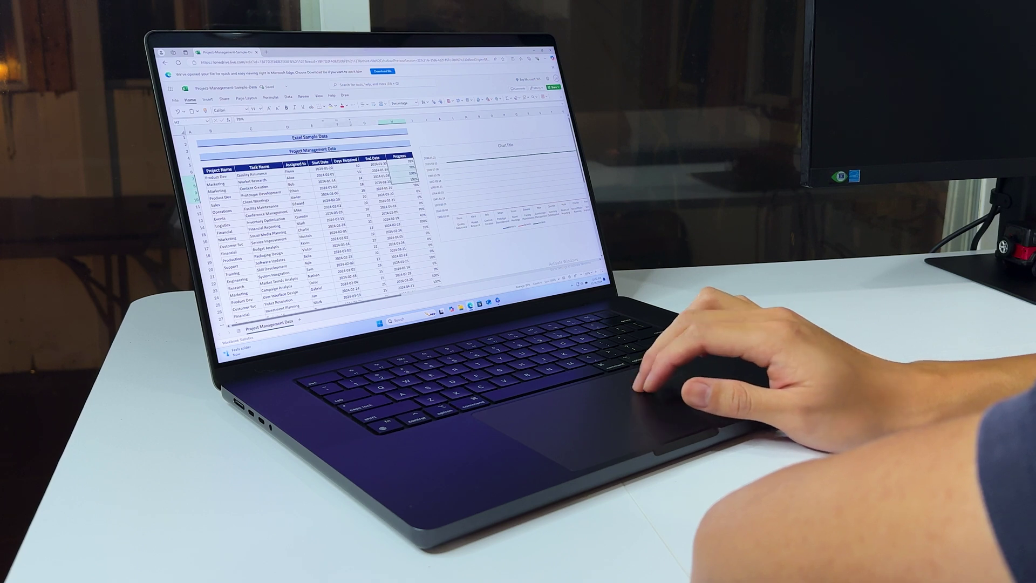
pyautogui.click(345, 106)
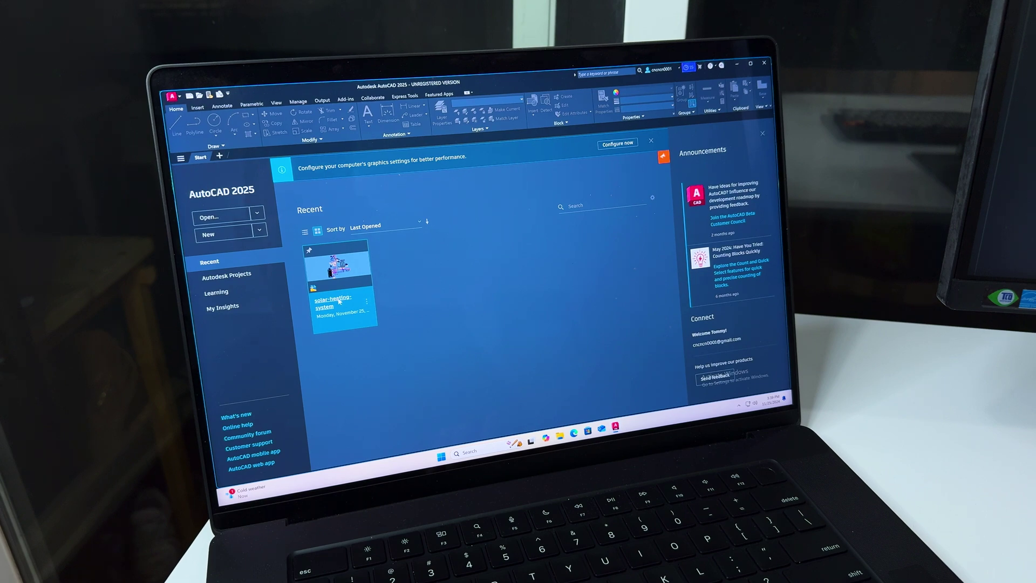
# - Open the solar-heating-system drawing from AutoCAD's recent files and lasso-select some of its objects
pyautogui.click(339, 301)
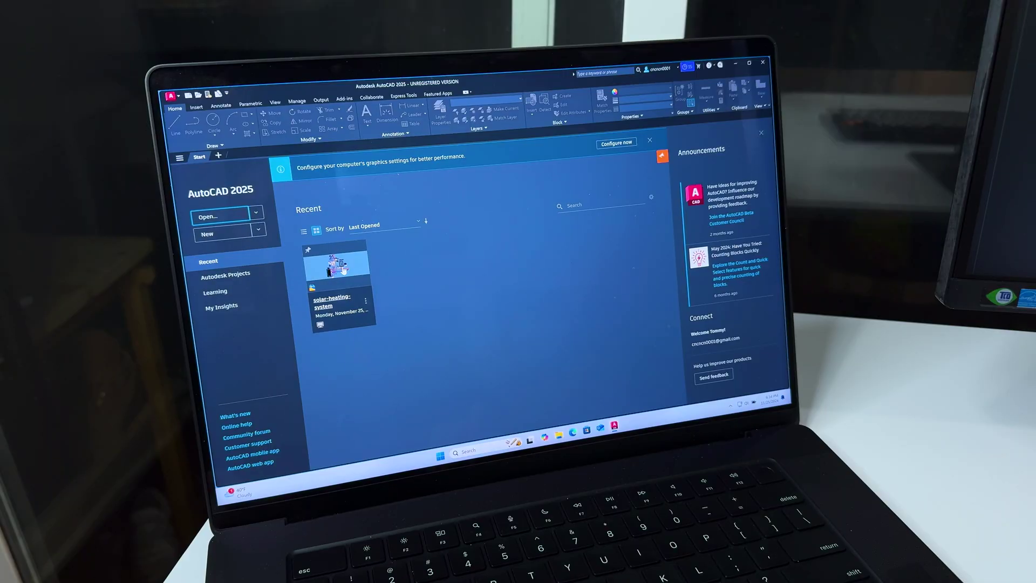
pyautogui.click(342, 270)
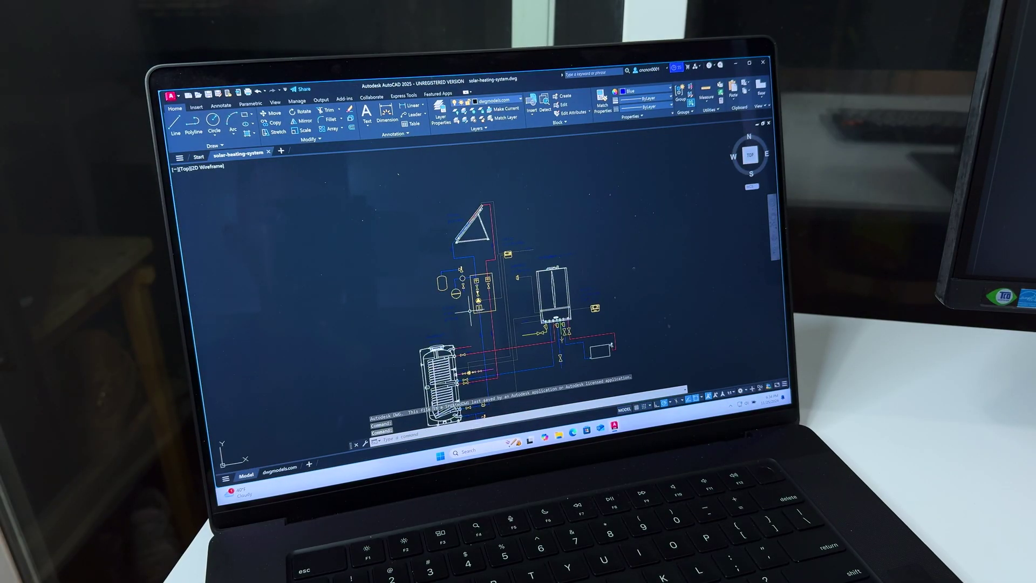
pyautogui.scroll(-10, 467, 310)
pyautogui.scroll(10, 470, 311)
pyautogui.scroll(-5, 470, 310)
pyautogui.scroll(5, 470, 310)
pyautogui.scroll(2, 469, 311)
pyautogui.scroll(3, 469, 309)
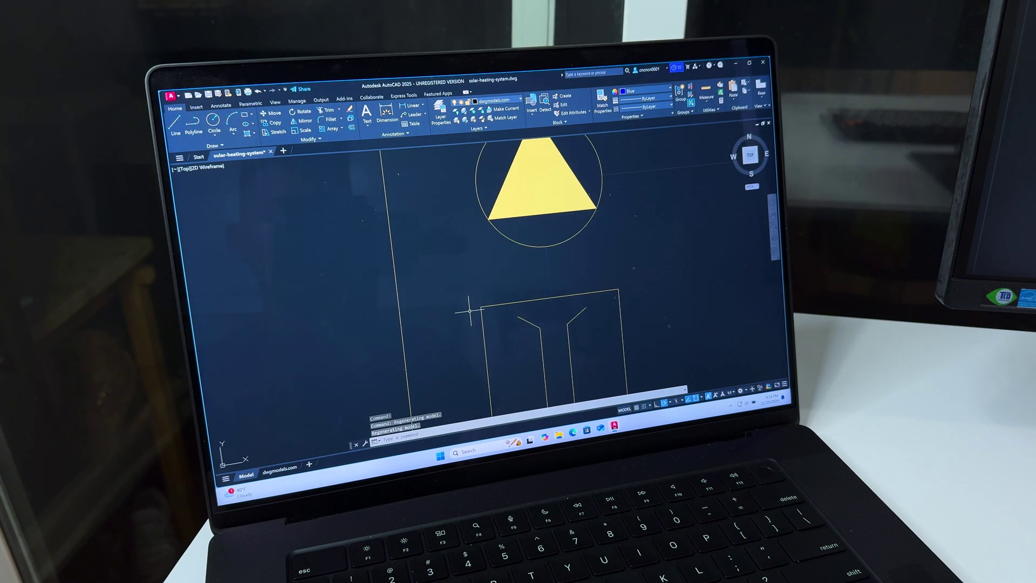
pyautogui.moveTo(475, 286); pyautogui.dragTo(628, 258)
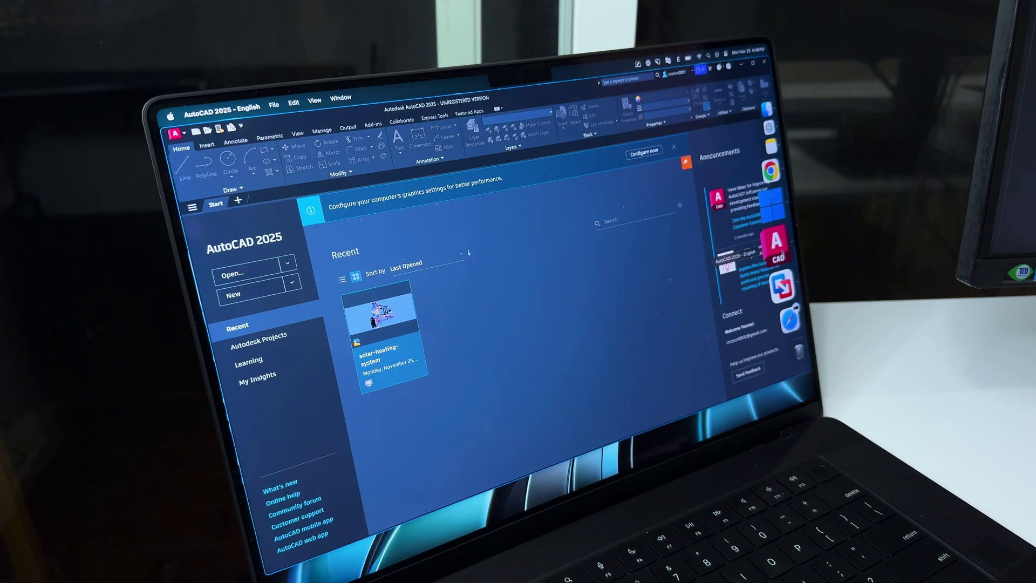
# - Take AutoCAD out of full screen, hide it, and switch to the Windows 11 VM
pyautogui.moveTo(540, 110); pyautogui.dragTo(554, 140)
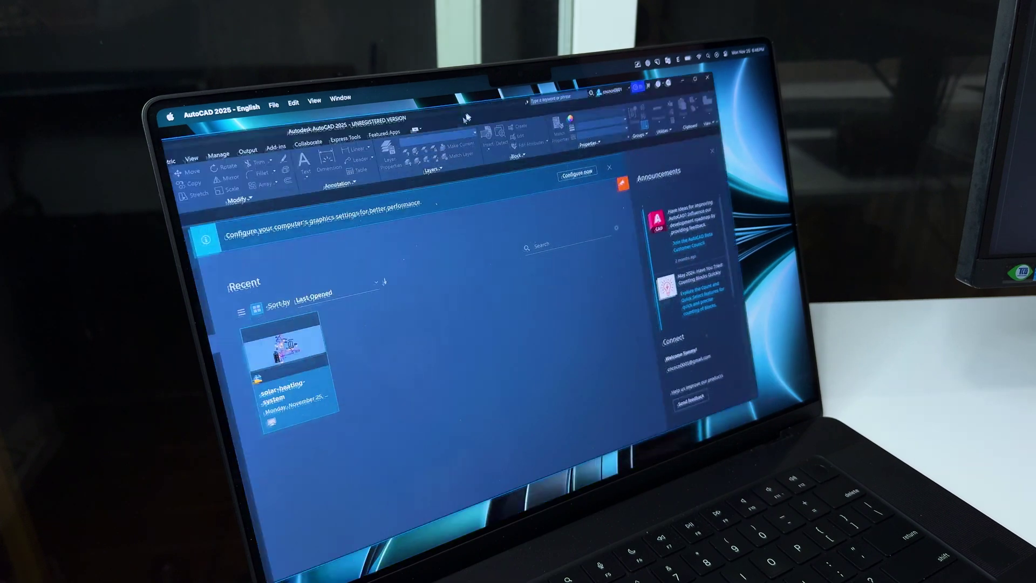
pyautogui.moveTo(554, 139)
pyautogui.mouseDown()
pyautogui.moveTo(541, 121)
pyautogui.moveTo(562, 122)
pyautogui.mouseUp()
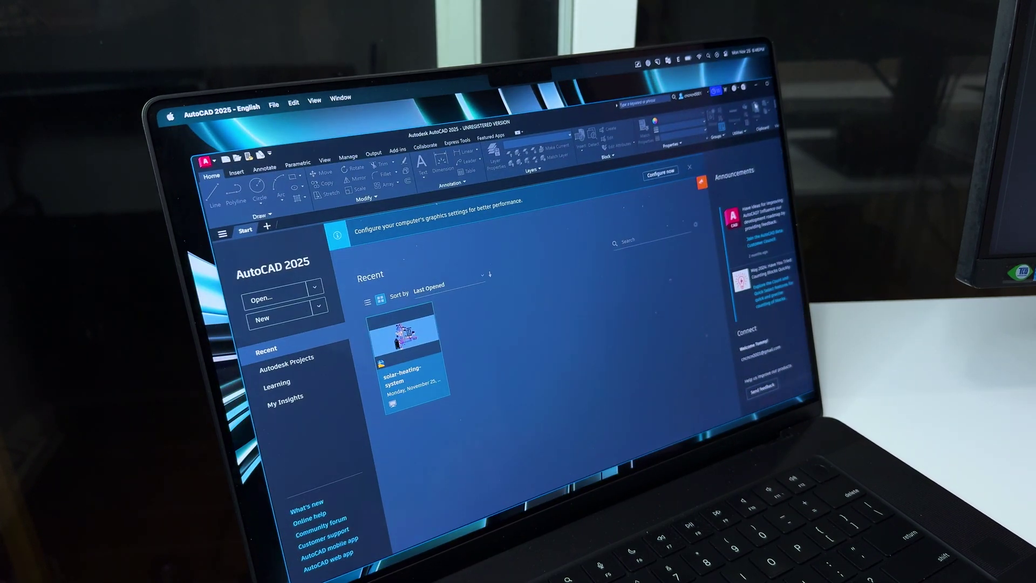
pyautogui.press('super+m')
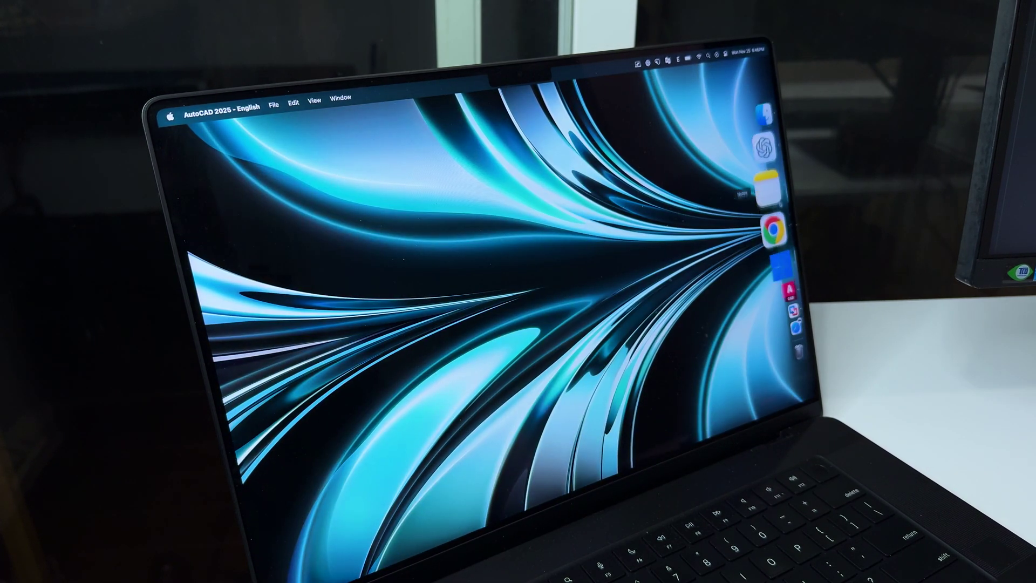
pyautogui.click(773, 233)
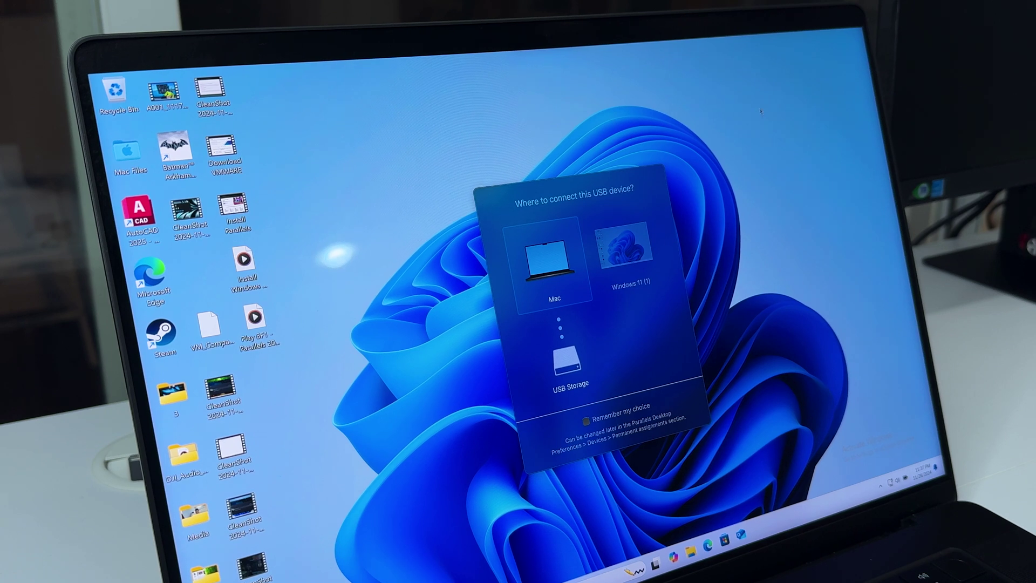
# - Choose Windows 11 (1) as the destination for the USB storage device
pyautogui.click(642, 239)
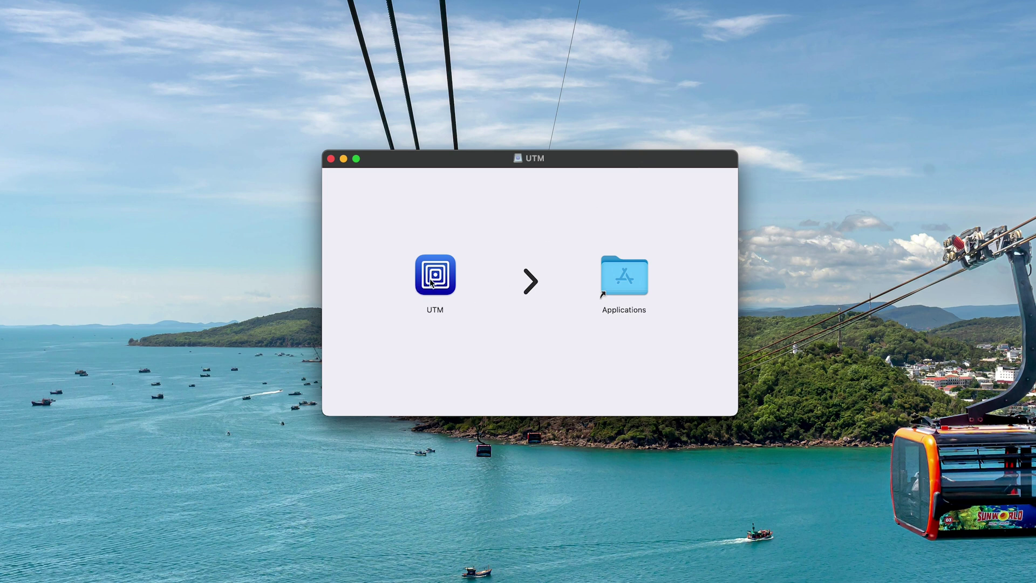
# - Install UTM into Applications and launch it, dismissing the what's new notes
pyautogui.moveTo(433, 282); pyautogui.dragTo(623, 280)
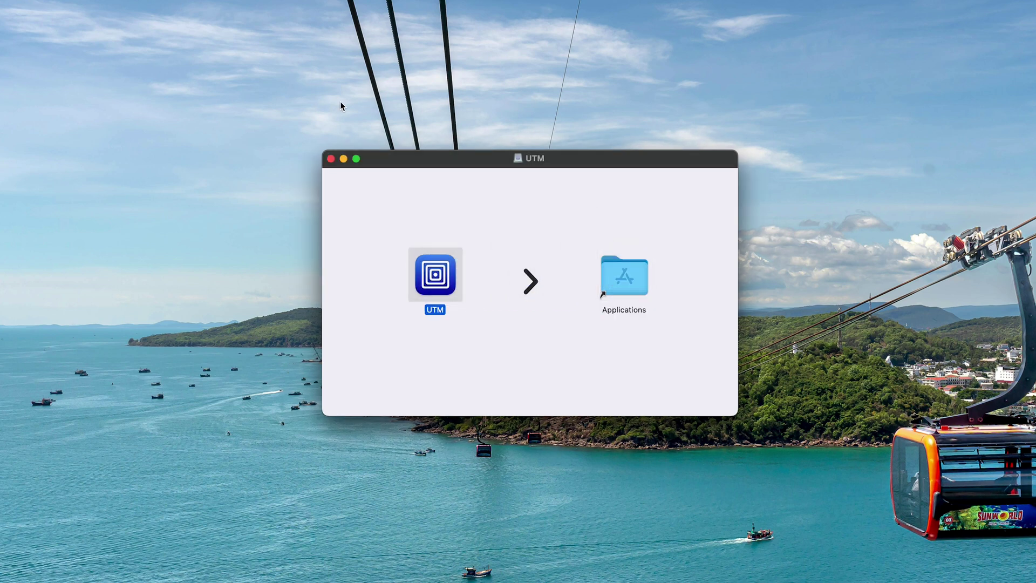
pyautogui.click(554, 187)
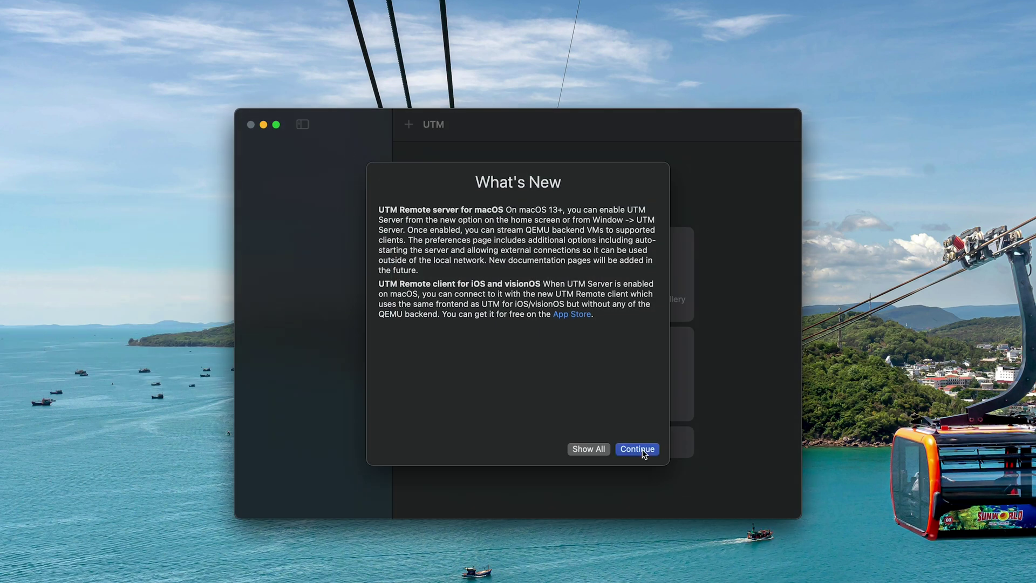
pyautogui.click(638, 450)
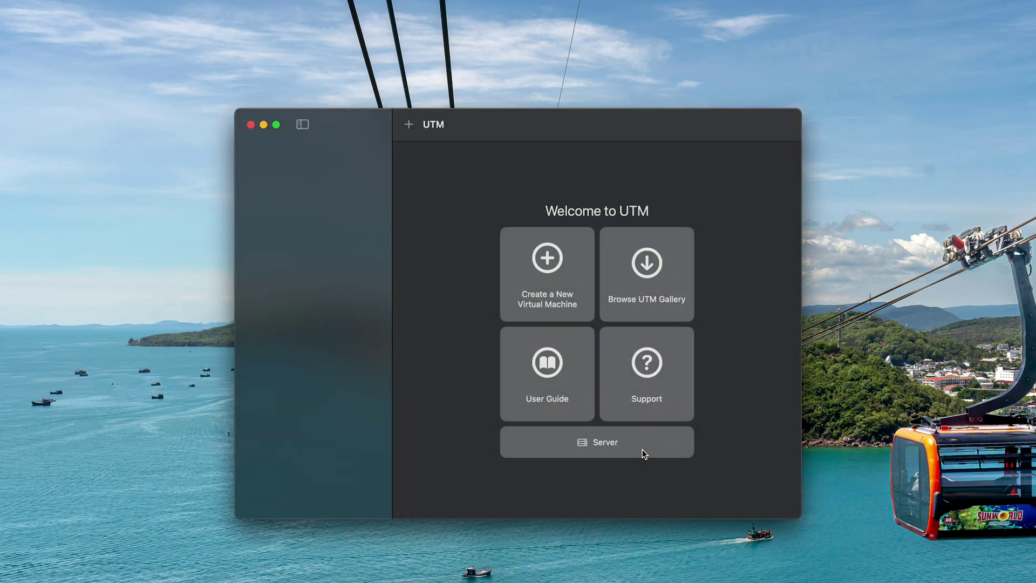
# - Start a new virtualized Windows VM with Import VHDX Image ticked, still lacking a boot image
pyautogui.click(547, 256)
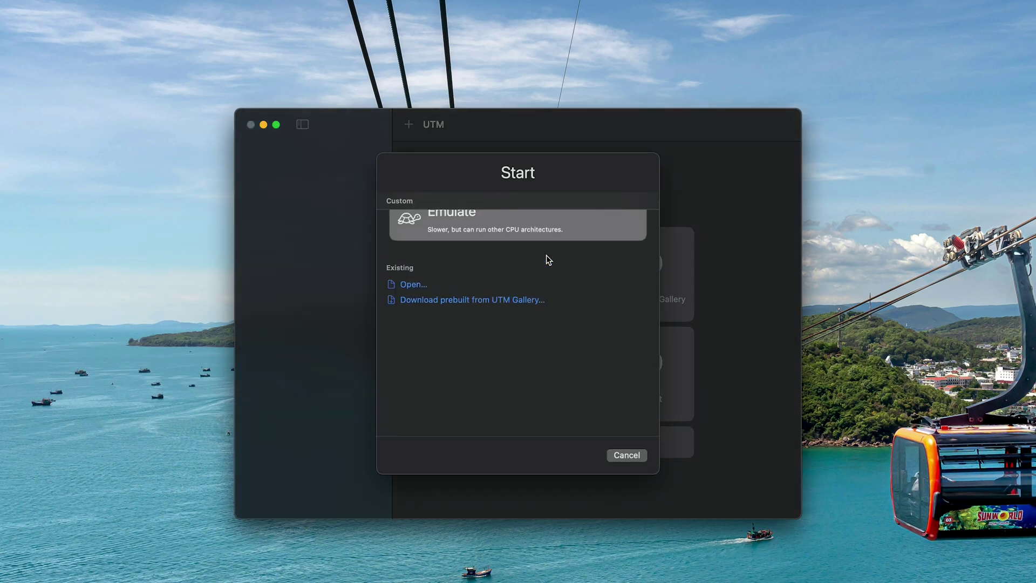
pyautogui.click(538, 241)
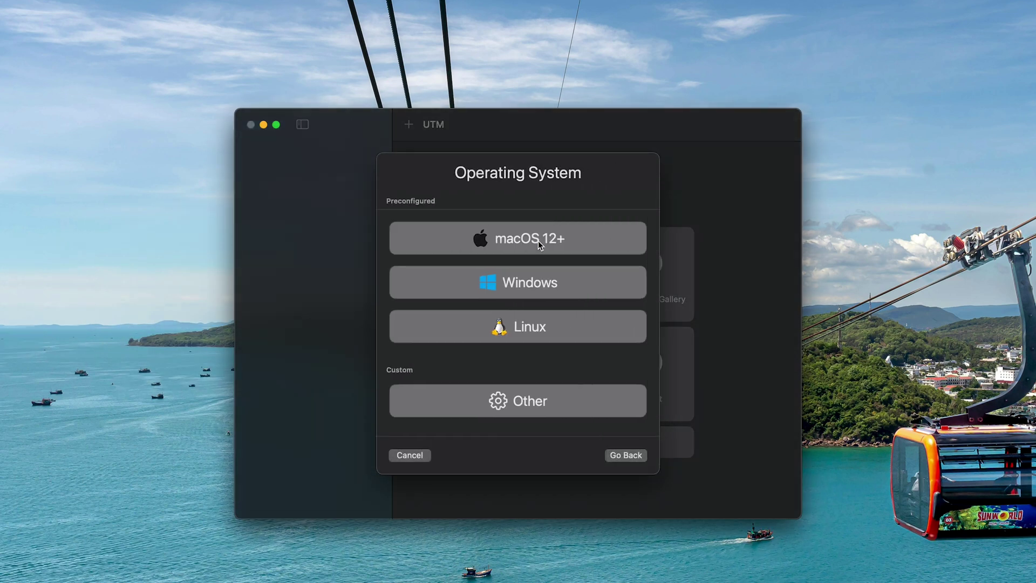
pyautogui.click(552, 287)
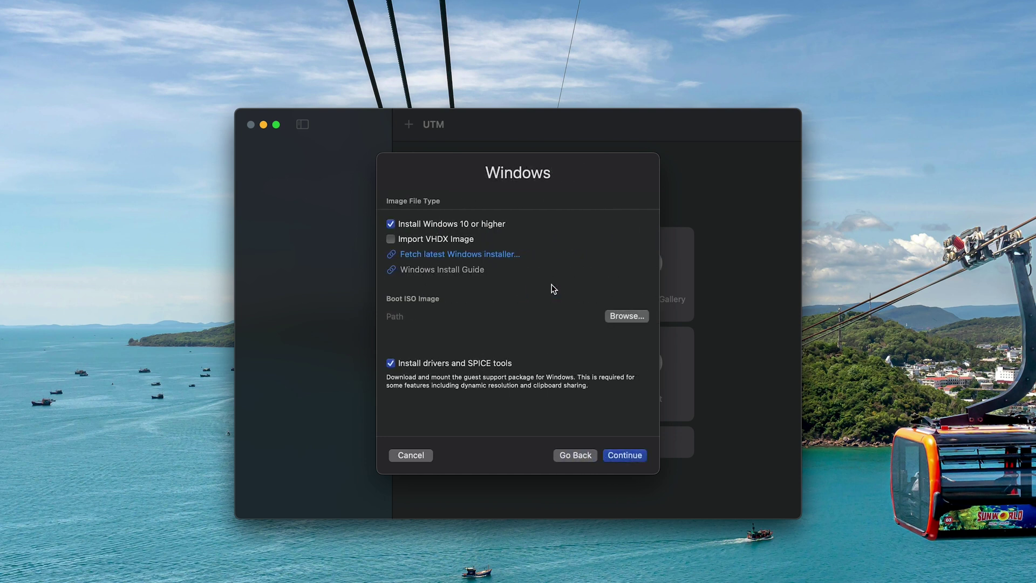
pyautogui.click(391, 239)
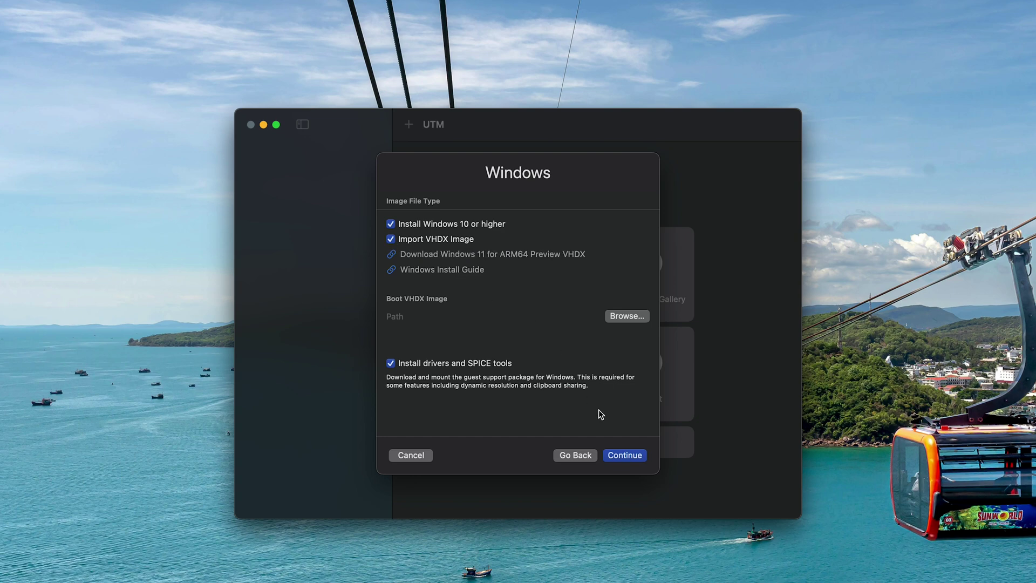
pyautogui.click(635, 455)
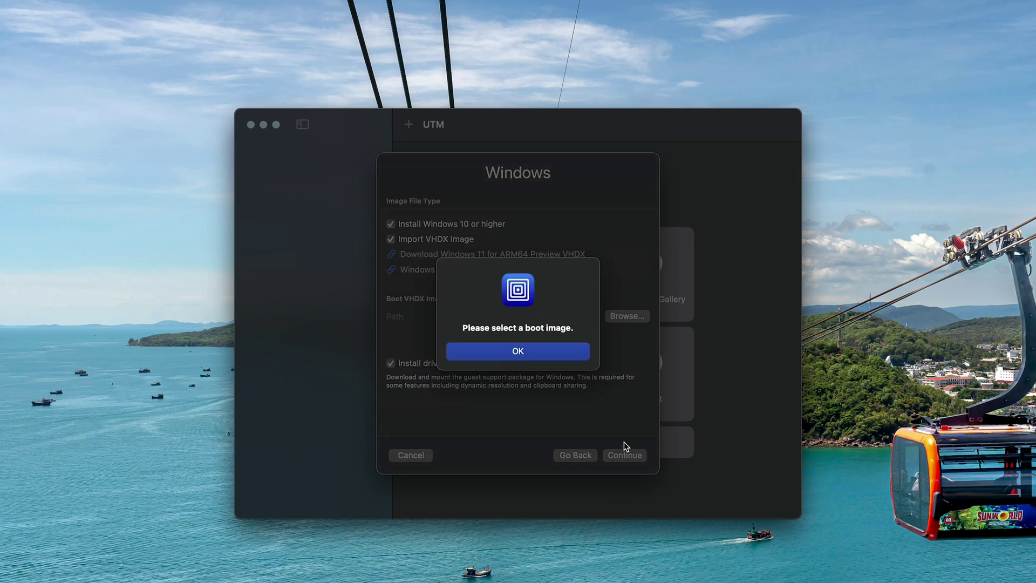
pyautogui.click(543, 351)
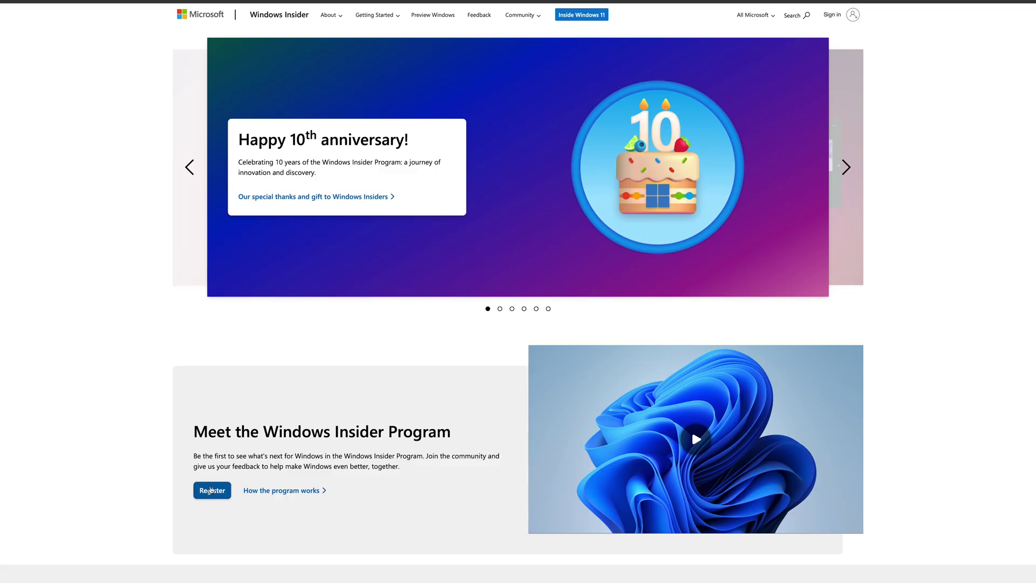
# - Choose the Dev build 26100.1150 Windows 11 Arm edition on the Insider site
pyautogui.click(210, 489)
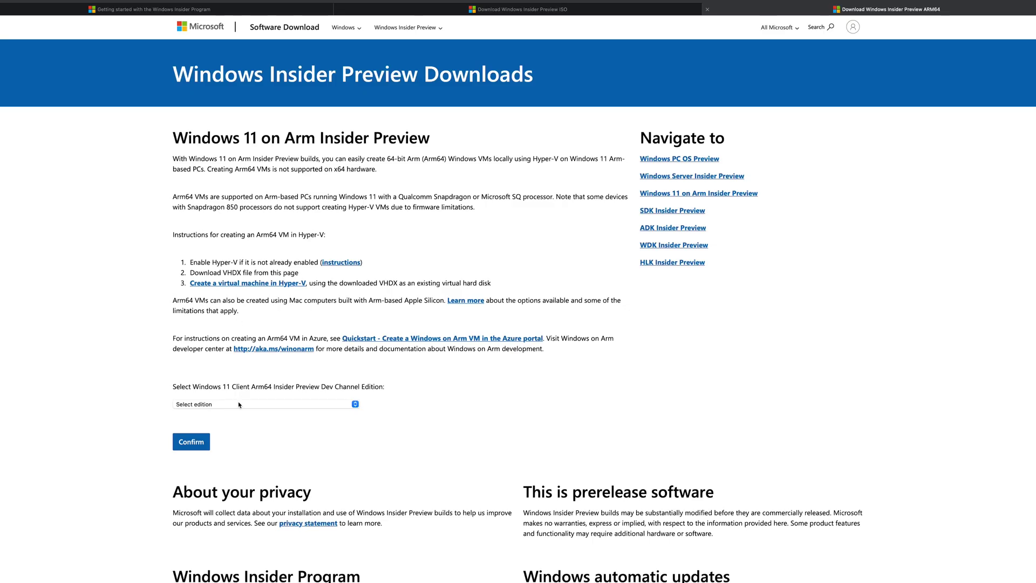
pyautogui.click(239, 405)
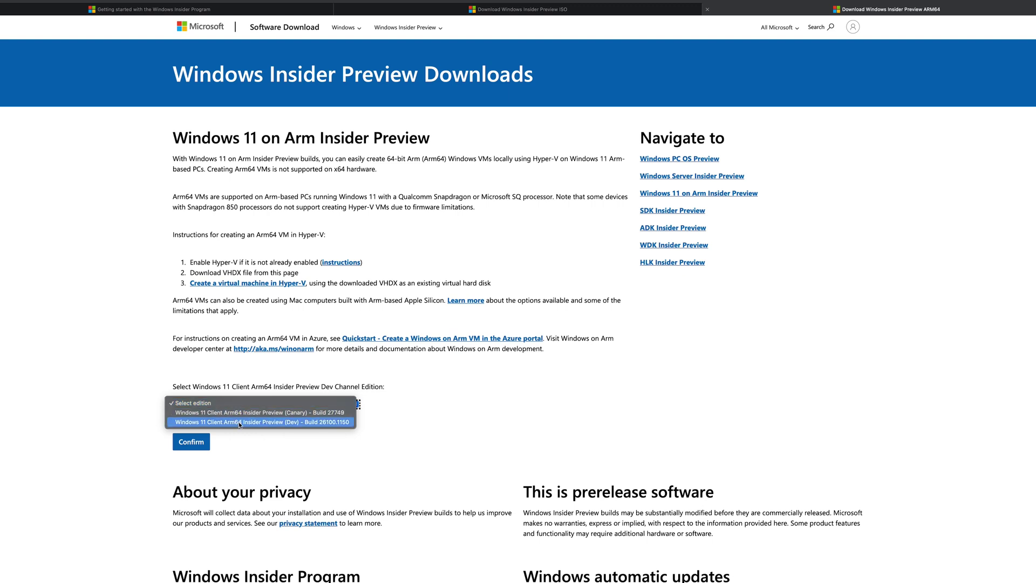
pyautogui.click(239, 421)
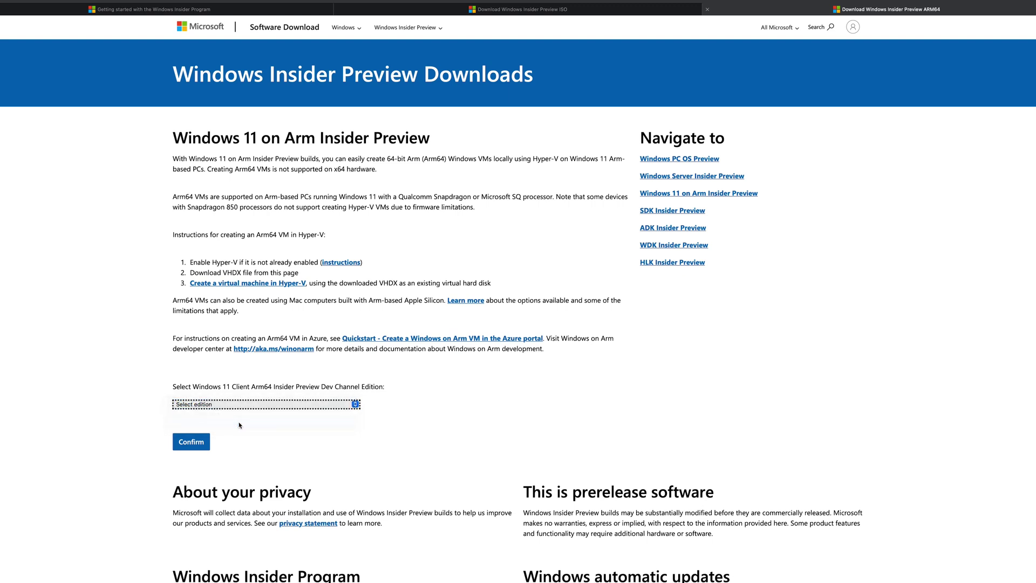
pyautogui.click(192, 444)
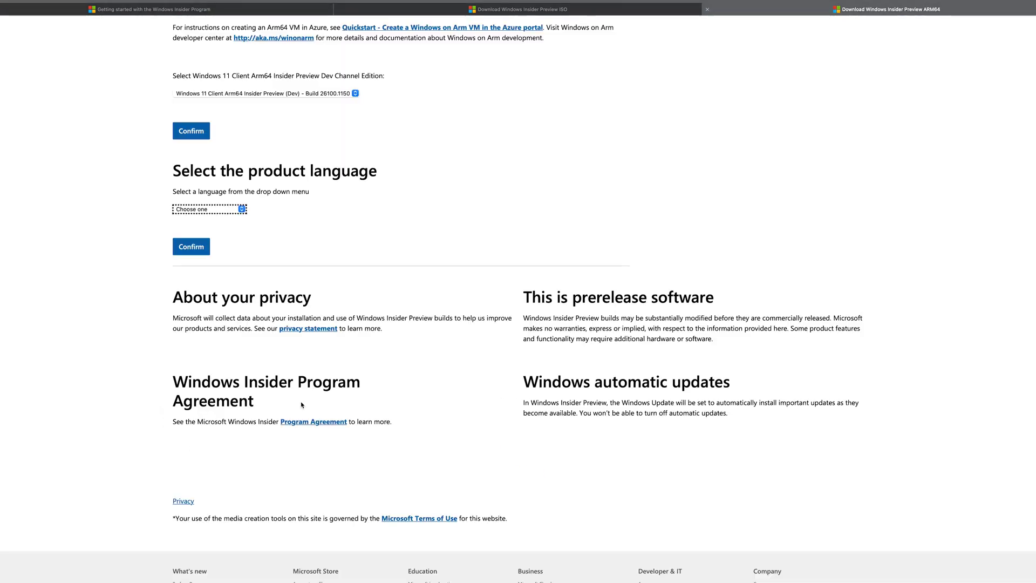
# - Pick English (United States), start the ARM64 Insider Preview download, and check the downloads list
pyautogui.click(216, 218)
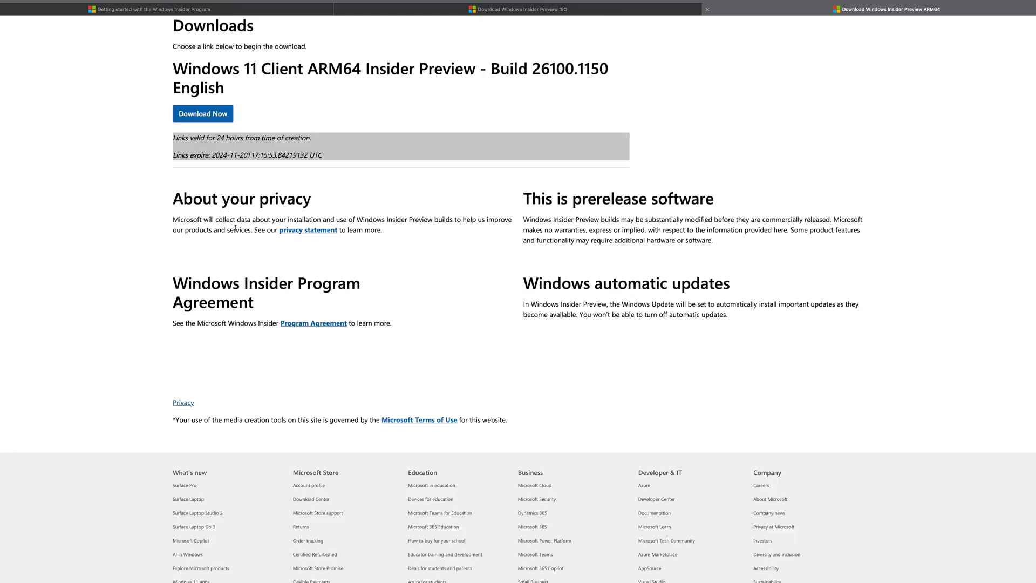
pyautogui.click(223, 115)
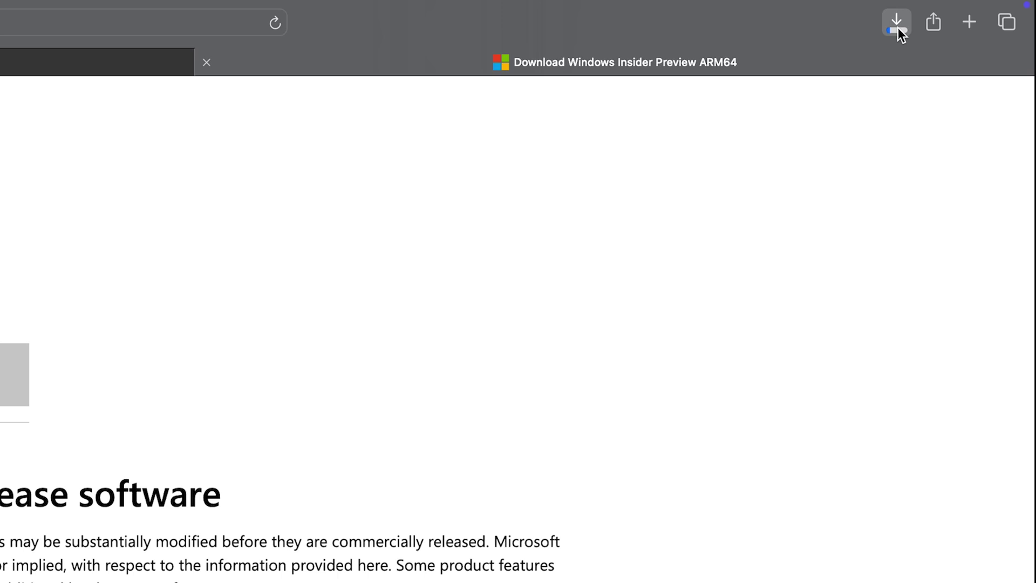
pyautogui.click(897, 28)
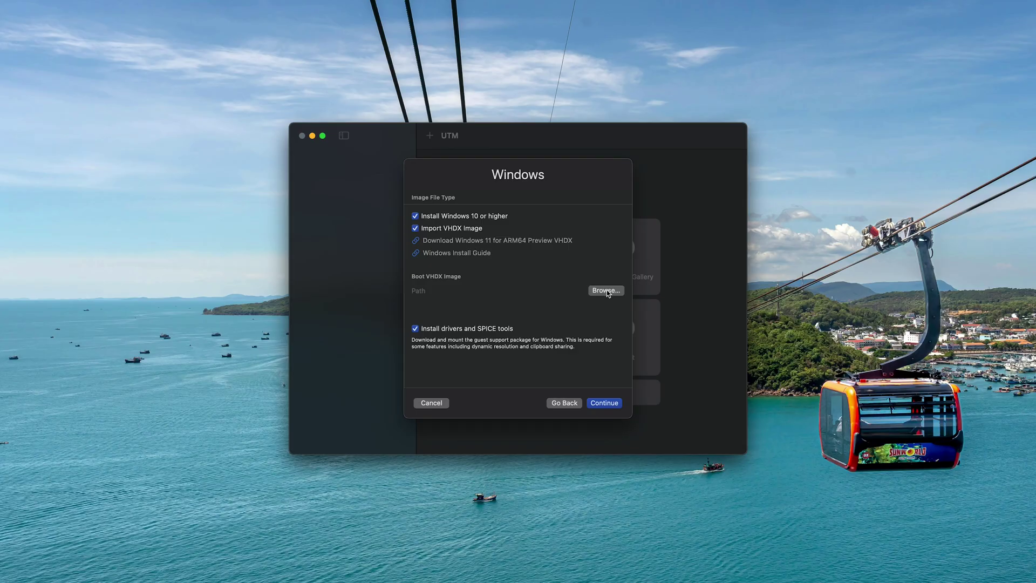
# - Set the downloaded Windows11 VHDX as the boot image and move on to the memory setting
pyautogui.click(607, 293)
pyautogui.click(497, 317)
pyautogui.click(694, 388)
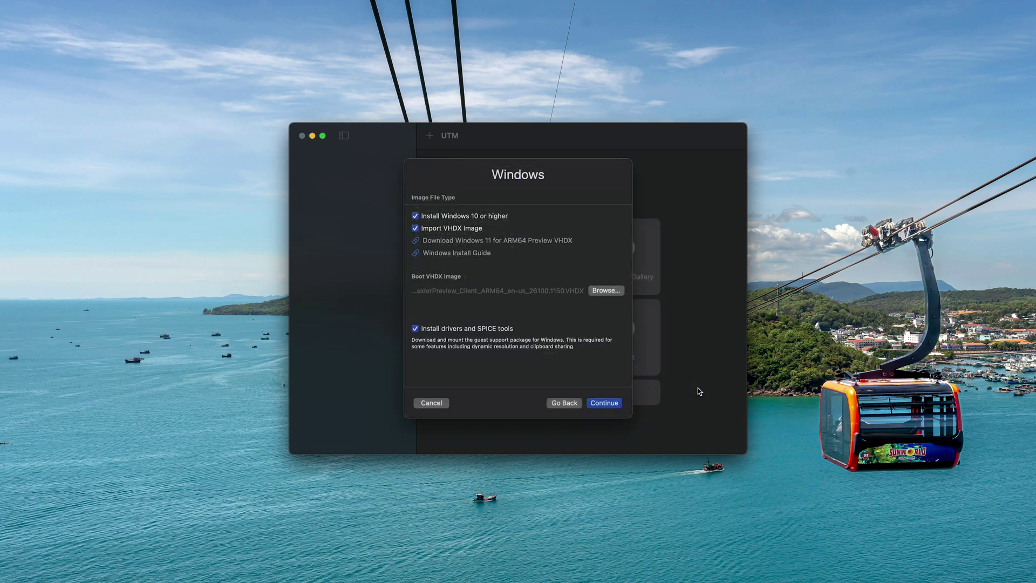
pyautogui.click(591, 406)
pyautogui.click(594, 216)
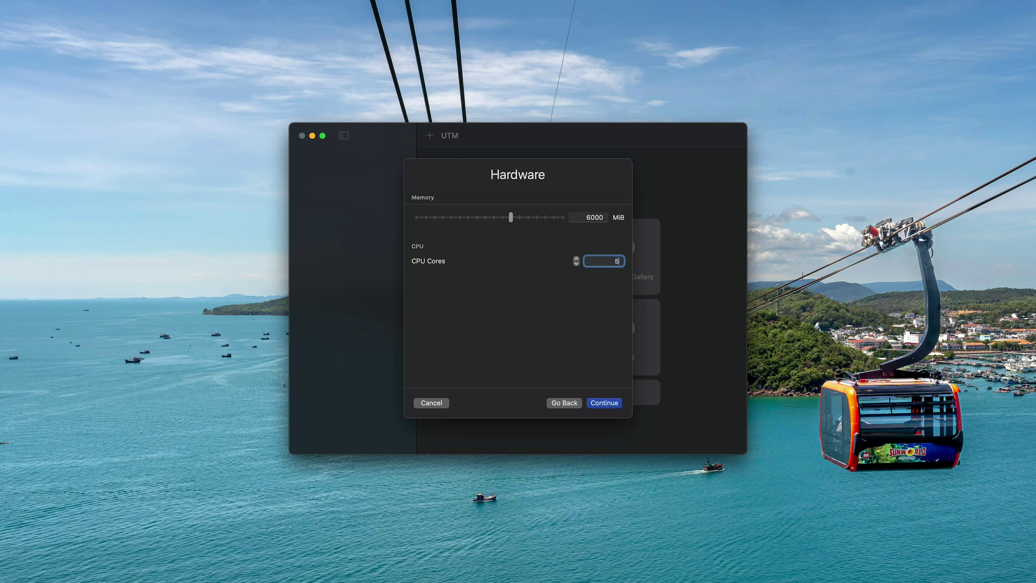
# - Continue past hardware settings with 6000 MiB memory and 5 CPU cores
pyautogui.click(605, 405)
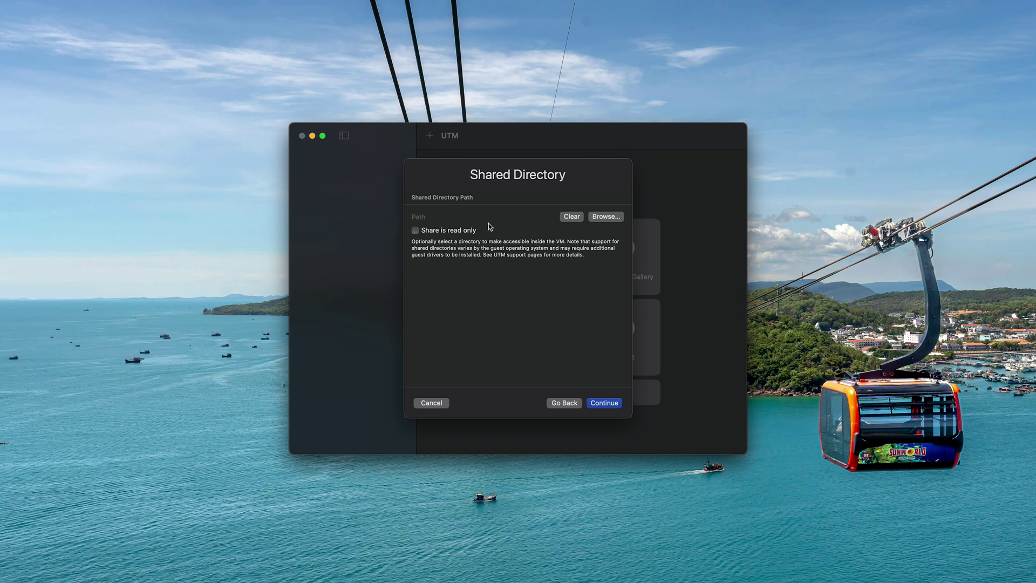
# - Share the Shared UTM folder with the VM, review the summary, and save the VM
pyautogui.click(611, 219)
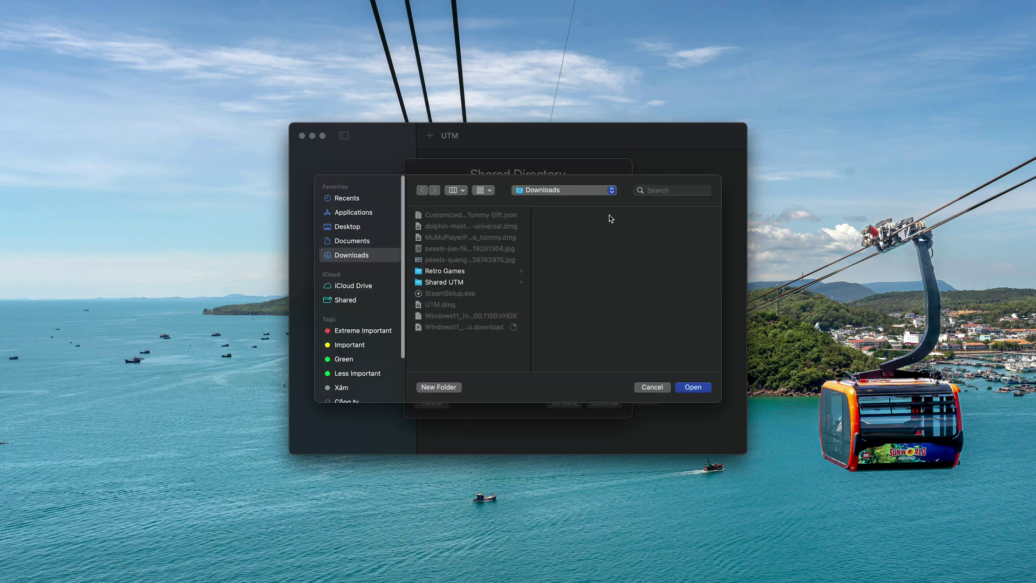
pyautogui.click(504, 282)
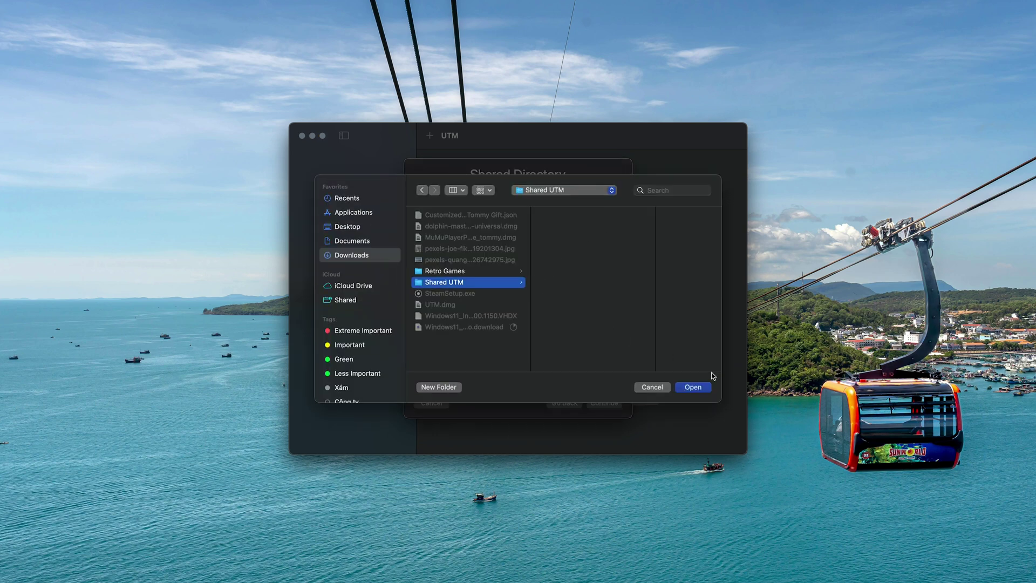
pyautogui.click(700, 388)
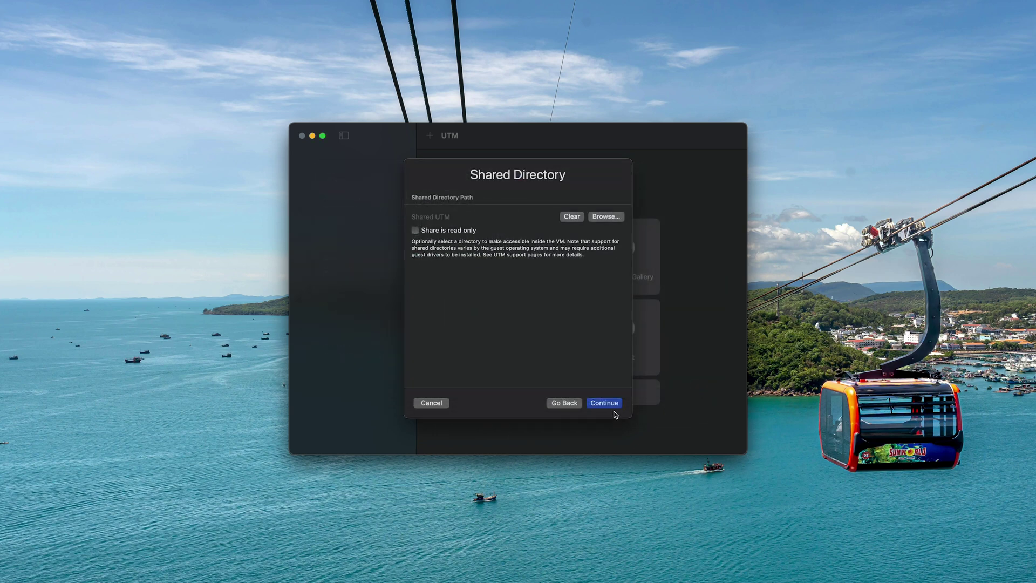
pyautogui.click(608, 404)
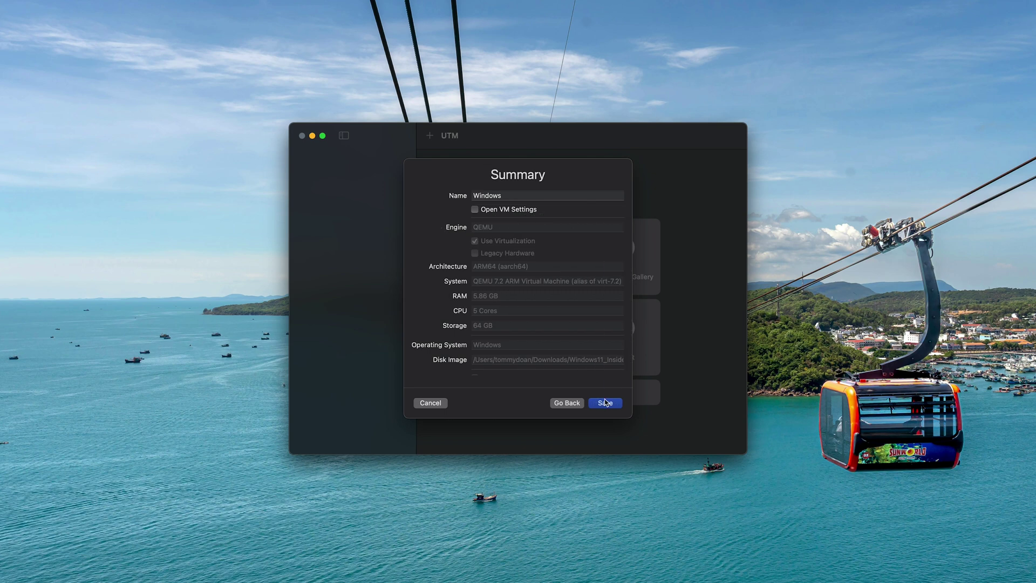
pyautogui.scroll(-2, 594, 345)
pyautogui.scroll(3, 594, 346)
pyautogui.click(603, 403)
# - Boot the new VM, run oobe\bypassnro at the setup command prompt, and accept the region
pyautogui.click(575, 238)
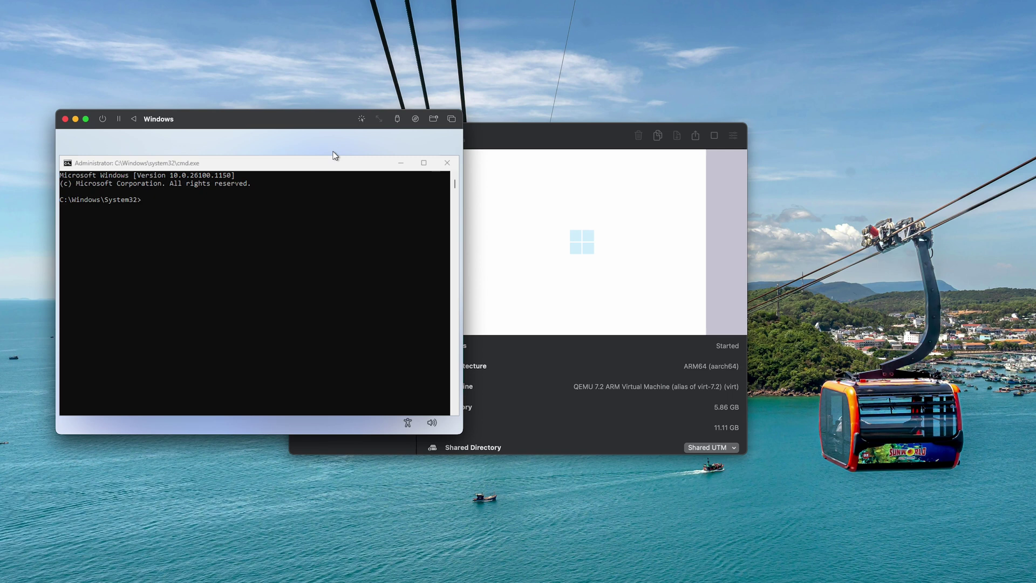
pyautogui.write('oobe\\bypassnro')
pyautogui.press('Return')
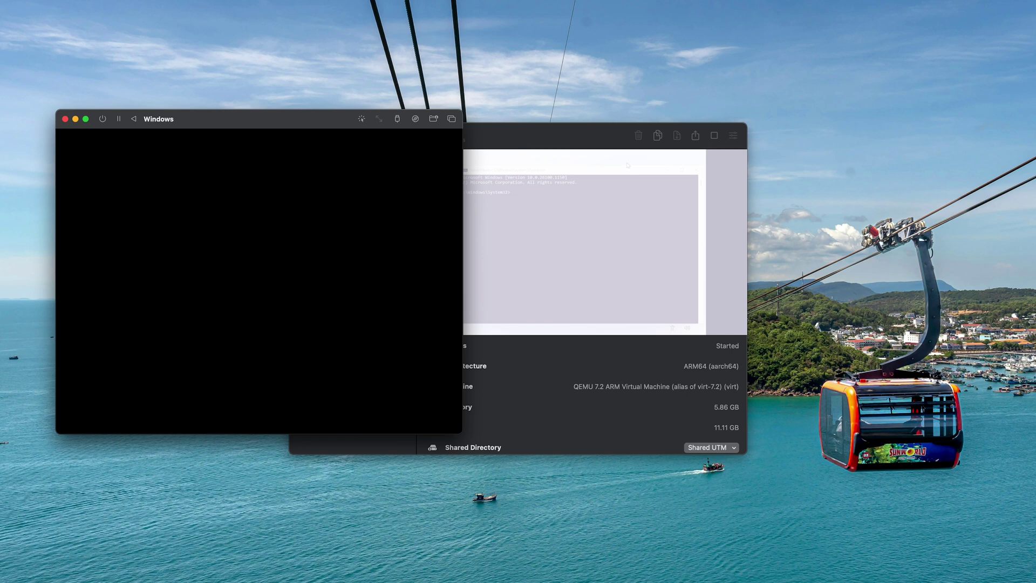
pyautogui.click(412, 380)
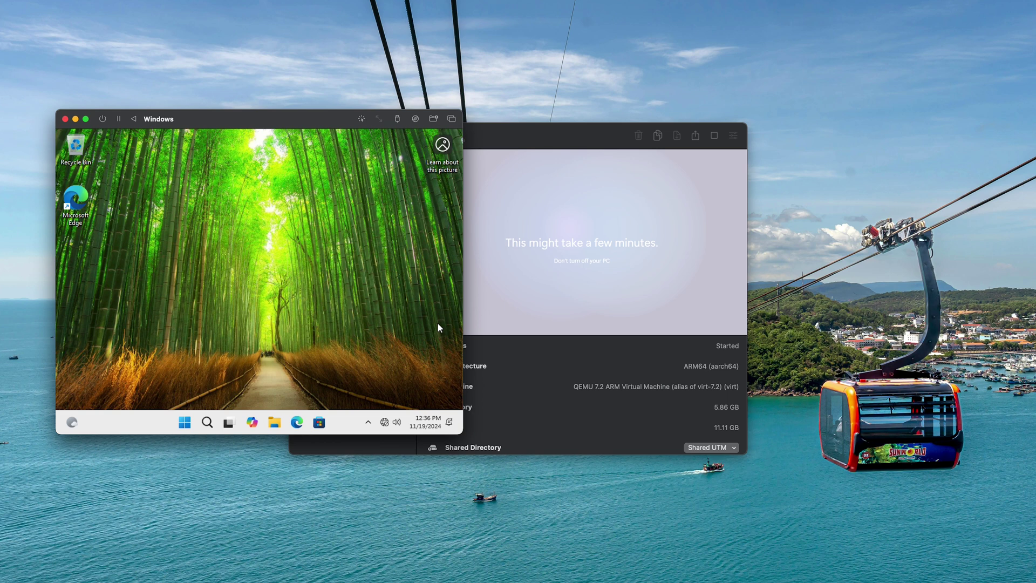
# - Run utm-guest-tools-0.229 from the UTM CD drive, agree to its license, and finish to reboot
pyautogui.click(274, 421)
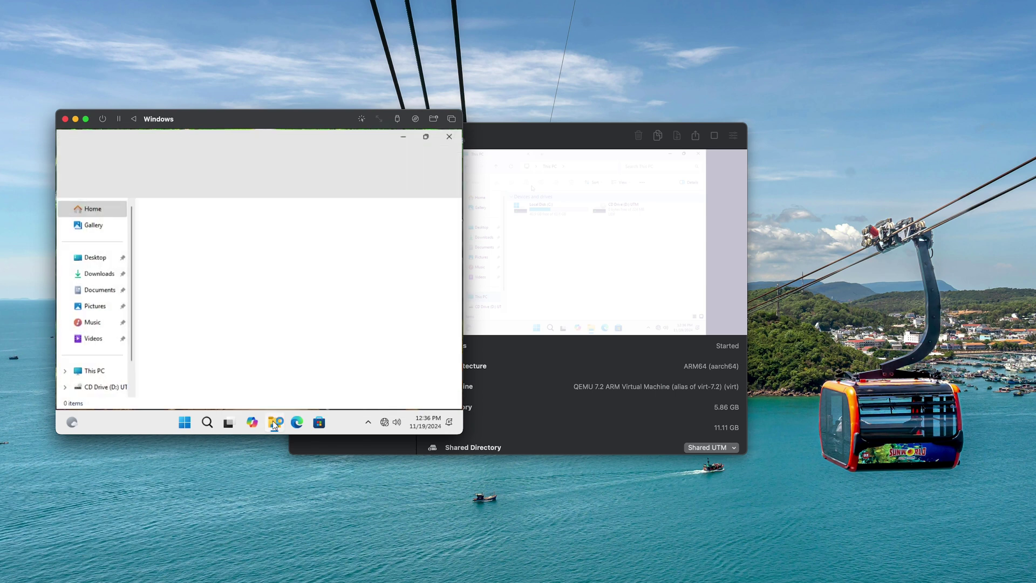
pyautogui.click(109, 388)
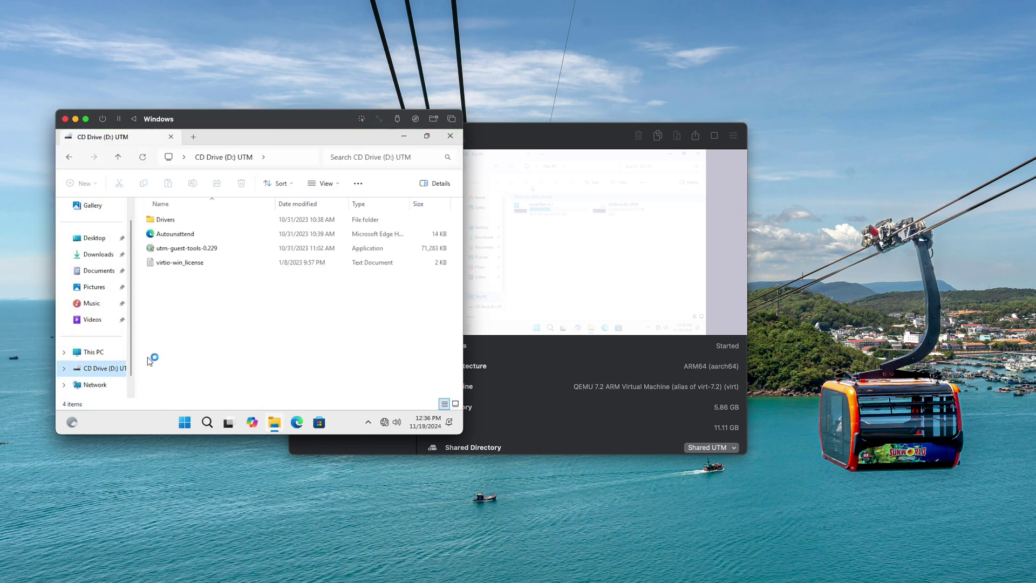
pyautogui.click(184, 251)
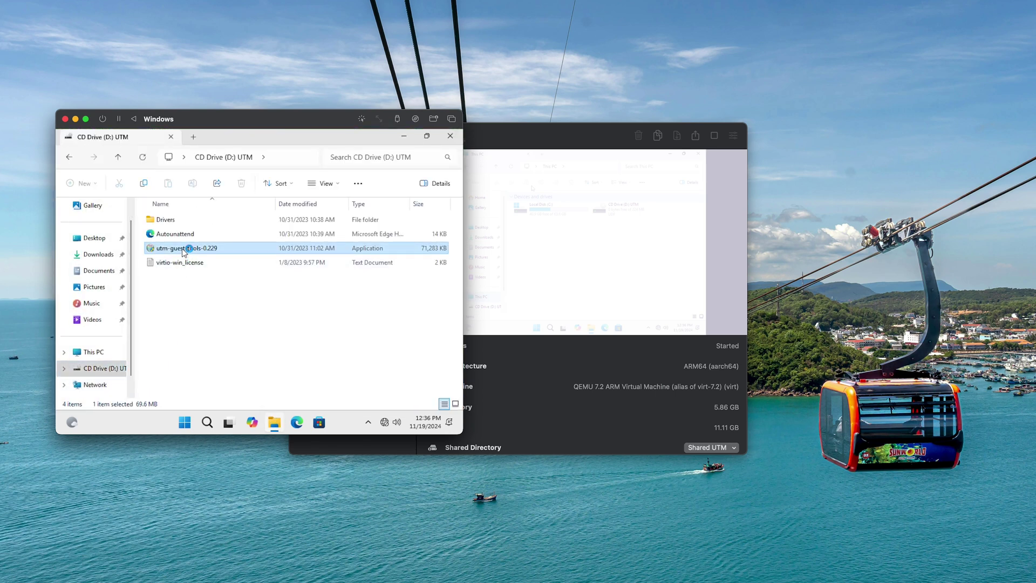
pyautogui.doubleClick(184, 250)
pyautogui.click(314, 363)
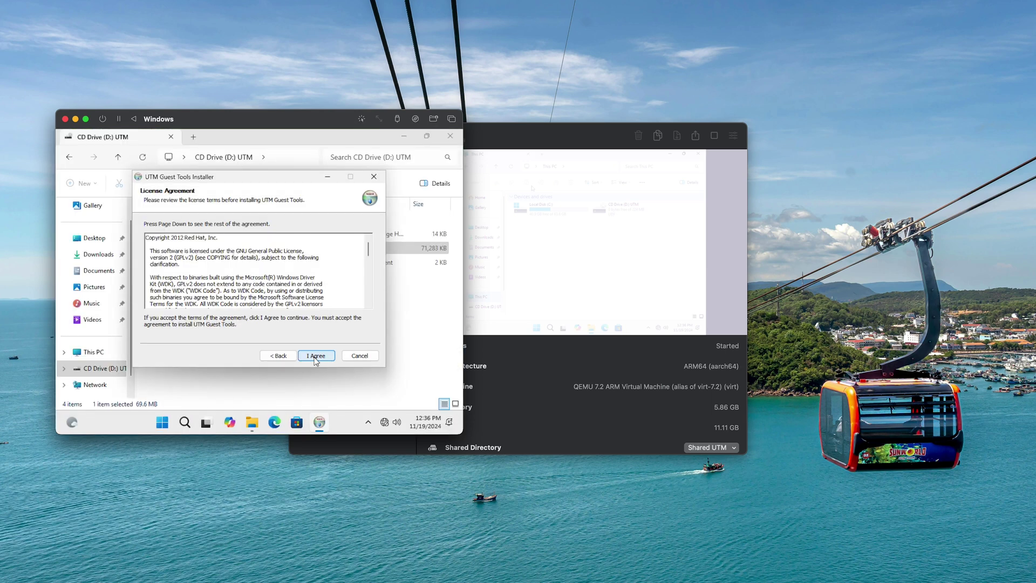
pyautogui.click(315, 357)
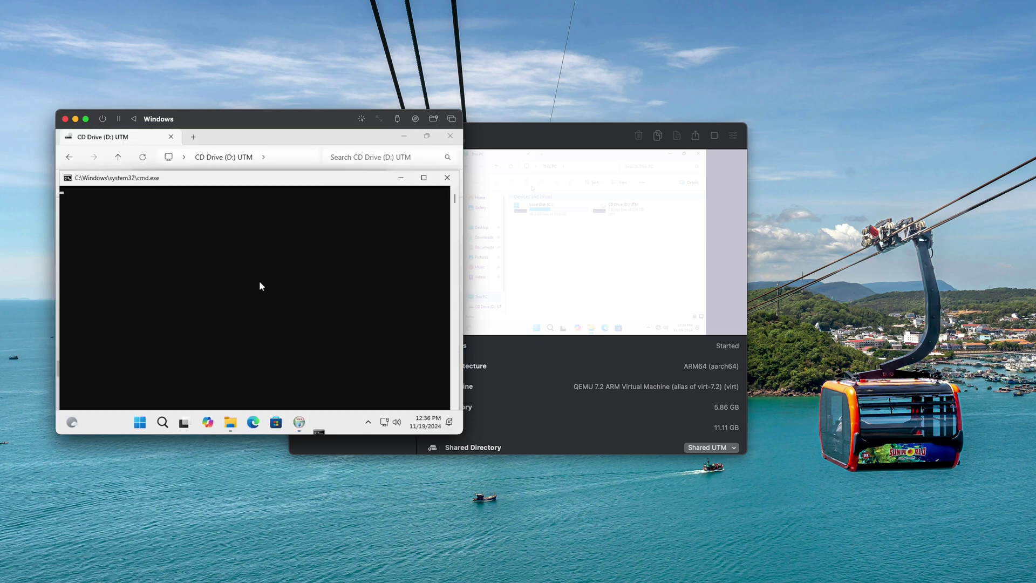
pyautogui.click(318, 354)
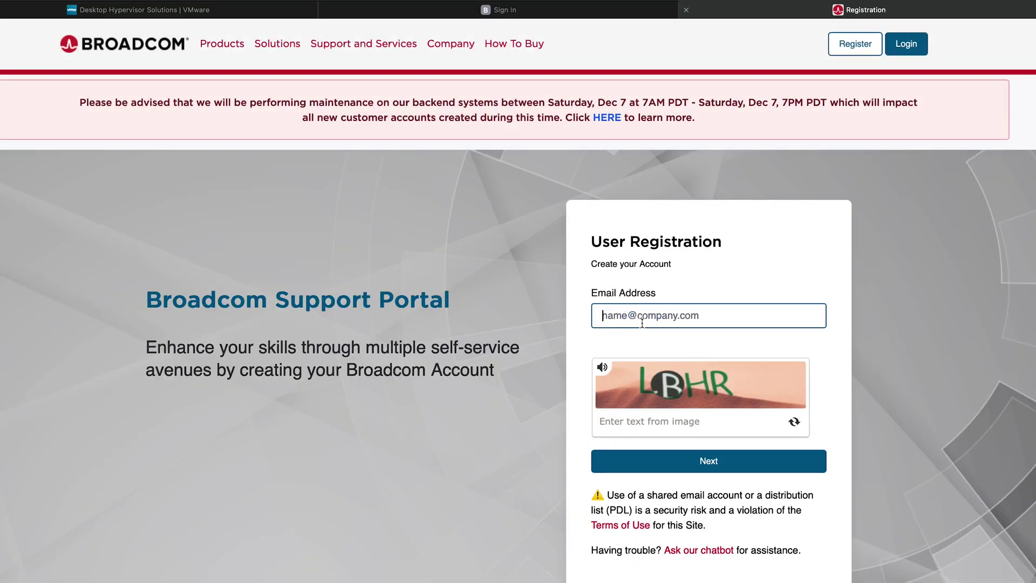
pyautogui.write('t')
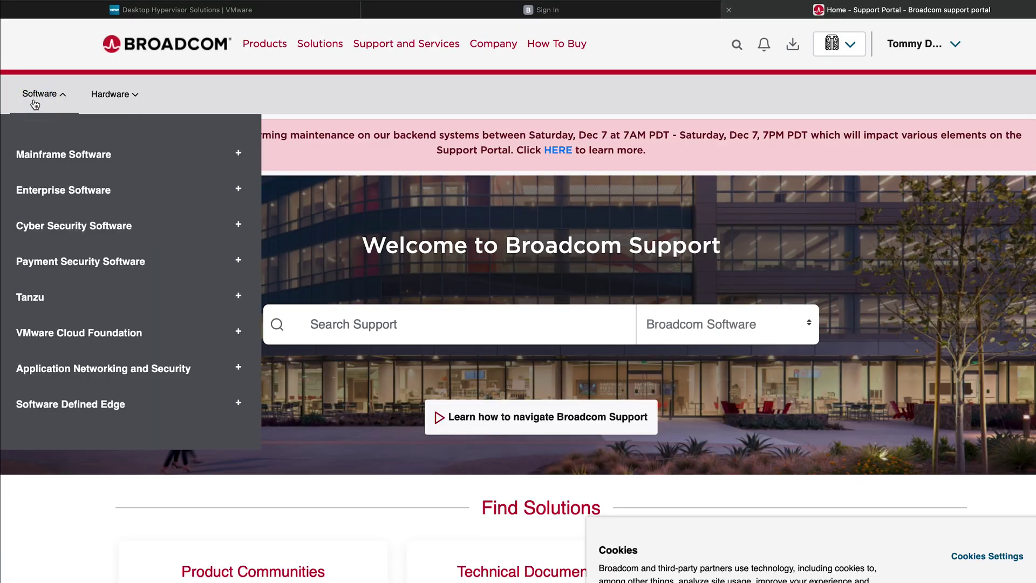
# - Navigate Broadcom's My Downloads to the VMware Fusion 13.6.1 release
pyautogui.click(81, 349)
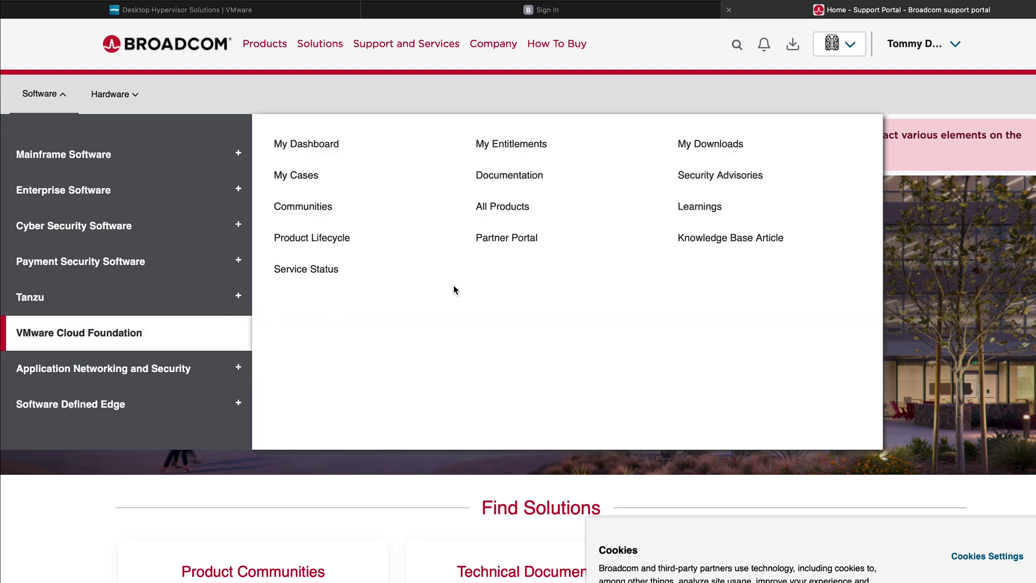
pyautogui.click(721, 148)
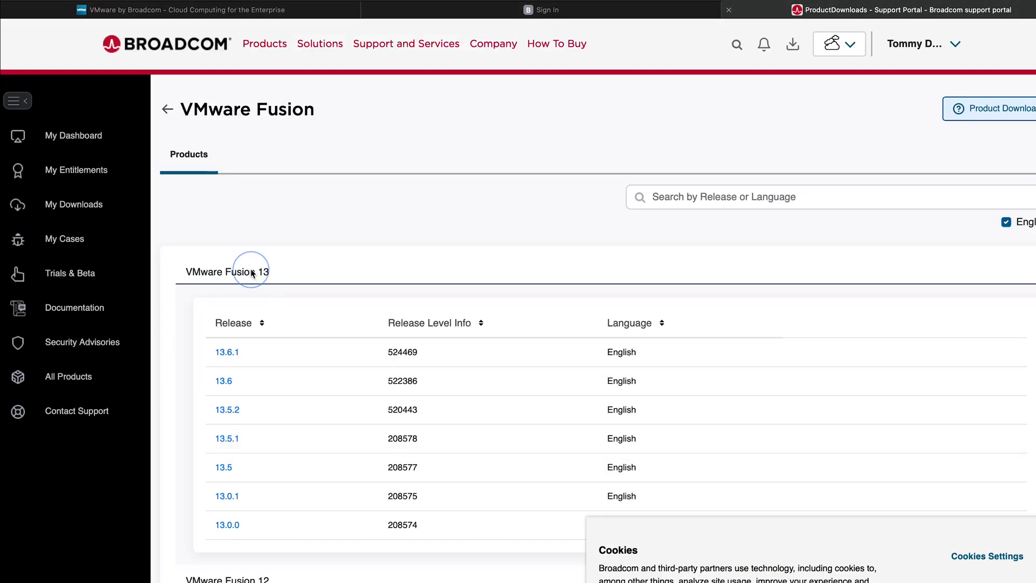
pyautogui.click(226, 353)
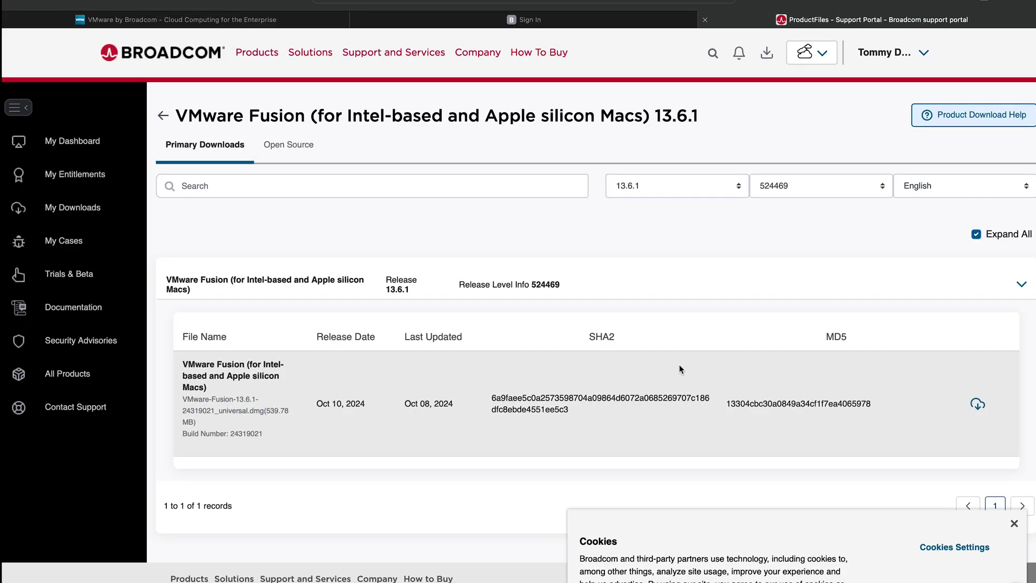
# - Request the Fusion 13.6.1 download, complete the Trade Compliance address form, and download again
pyautogui.moveTo(977, 403)
pyautogui.click(977, 405)
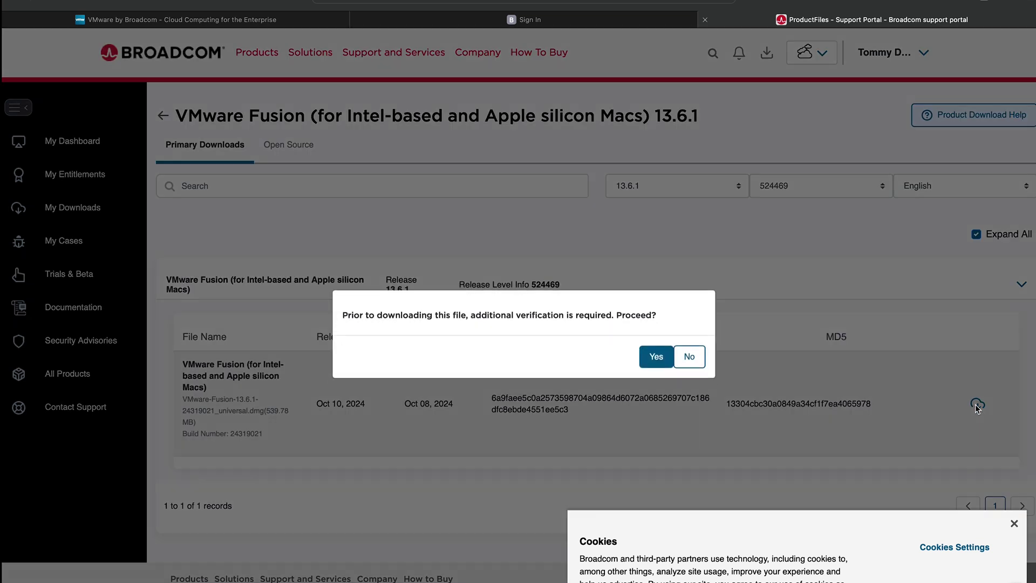
pyautogui.click(655, 366)
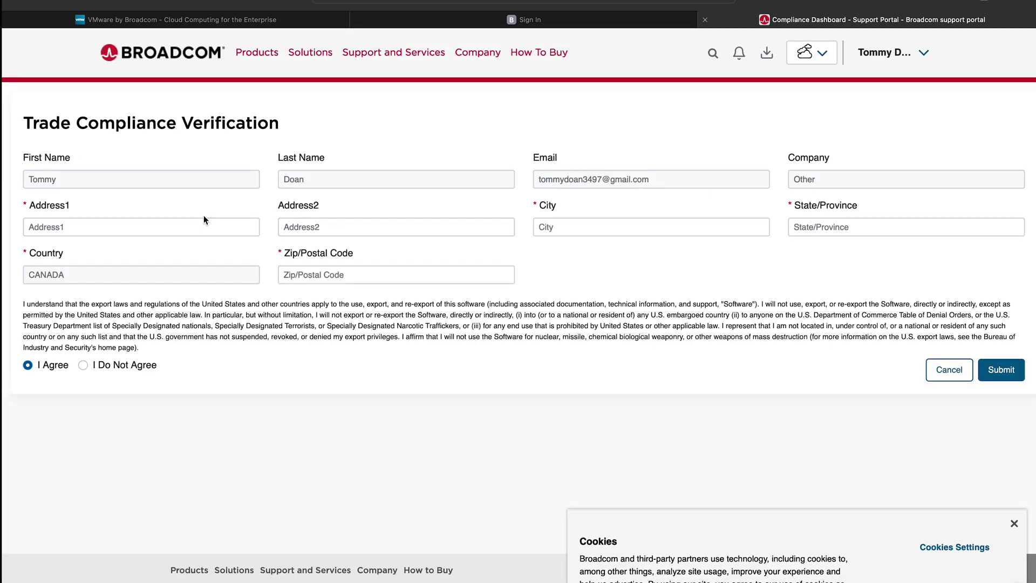
pyautogui.click(181, 227)
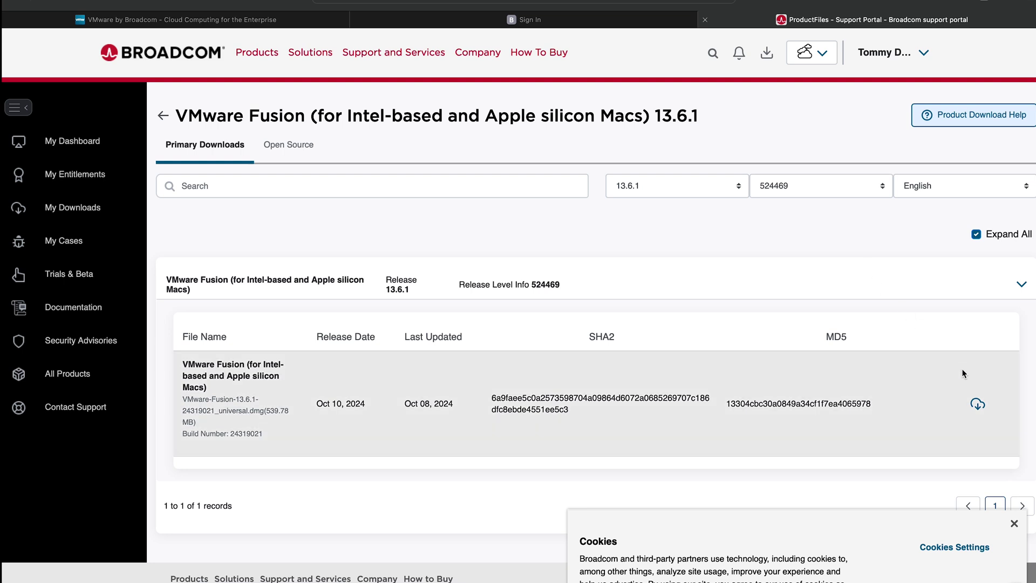
pyautogui.click(977, 403)
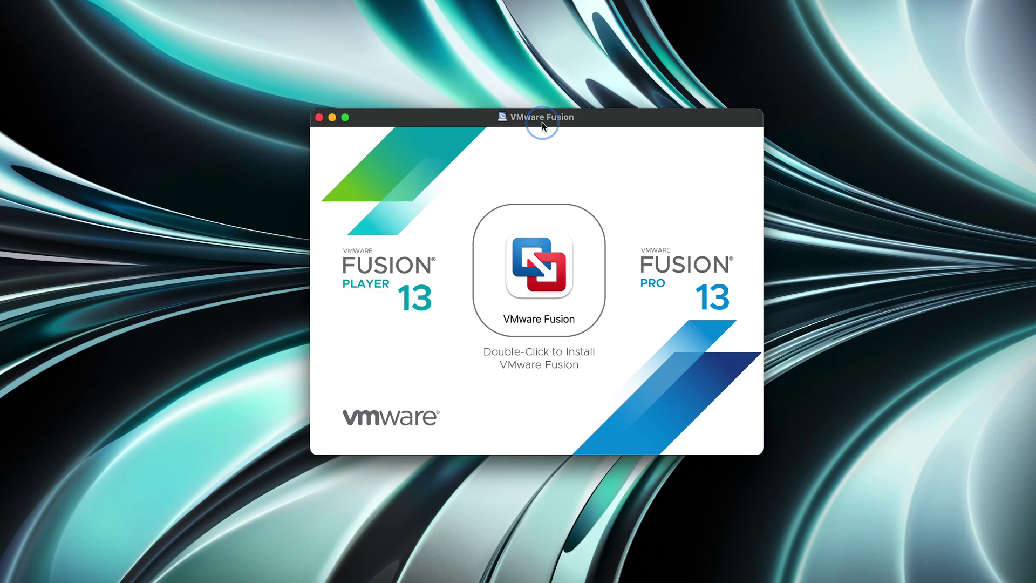
# - Install VMware Fusion 13 Pro, accepting the terms and choosing the Personal Use license
pyautogui.doubleClick(533, 270)
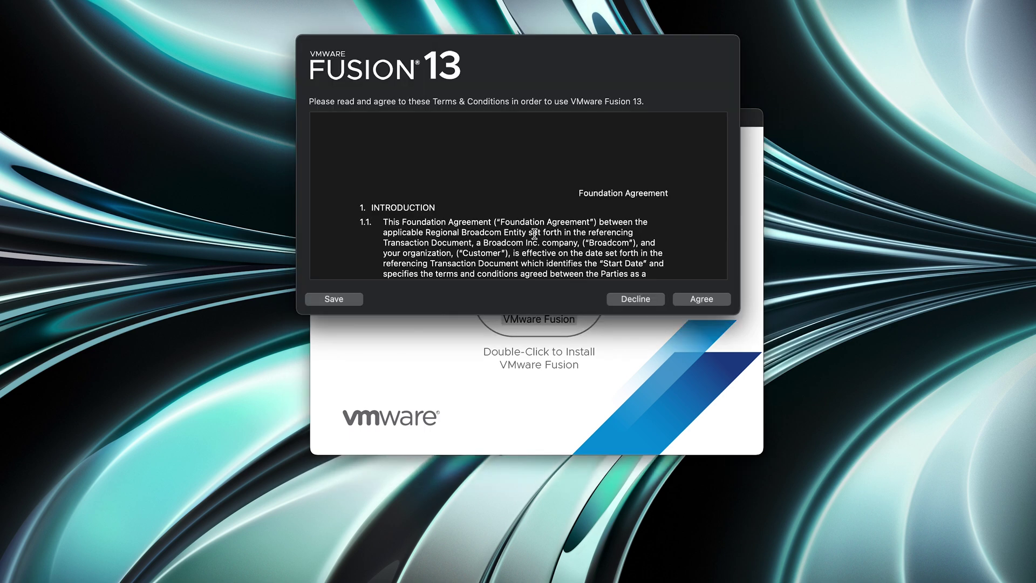
pyautogui.click(708, 299)
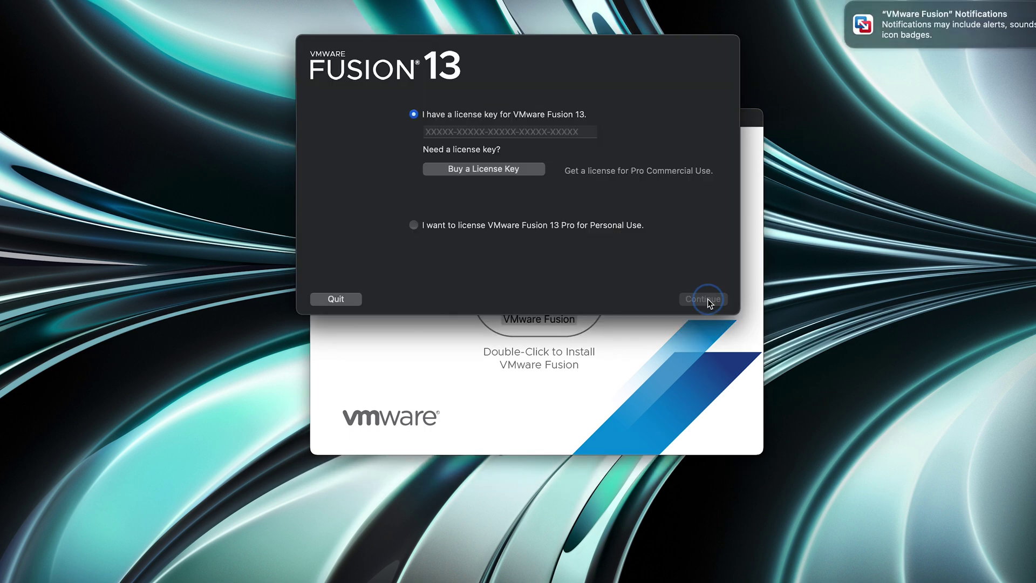
pyautogui.click(604, 225)
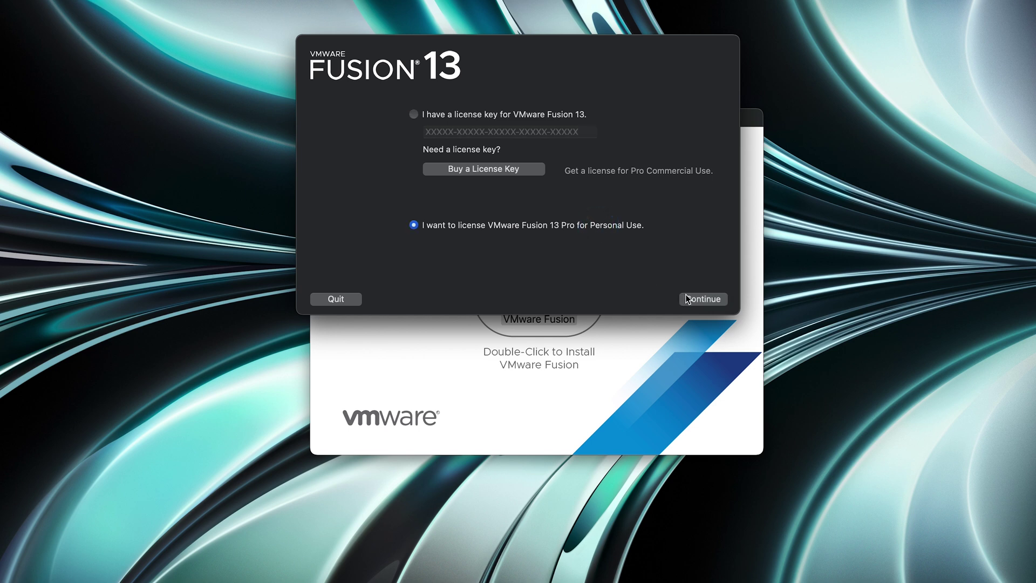
pyautogui.click(704, 300)
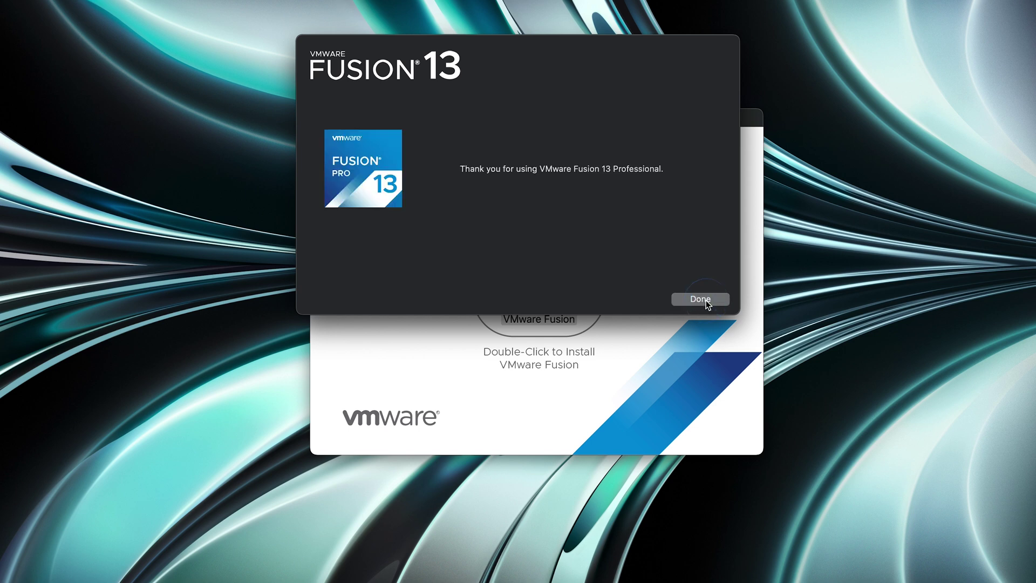
pyautogui.click(701, 298)
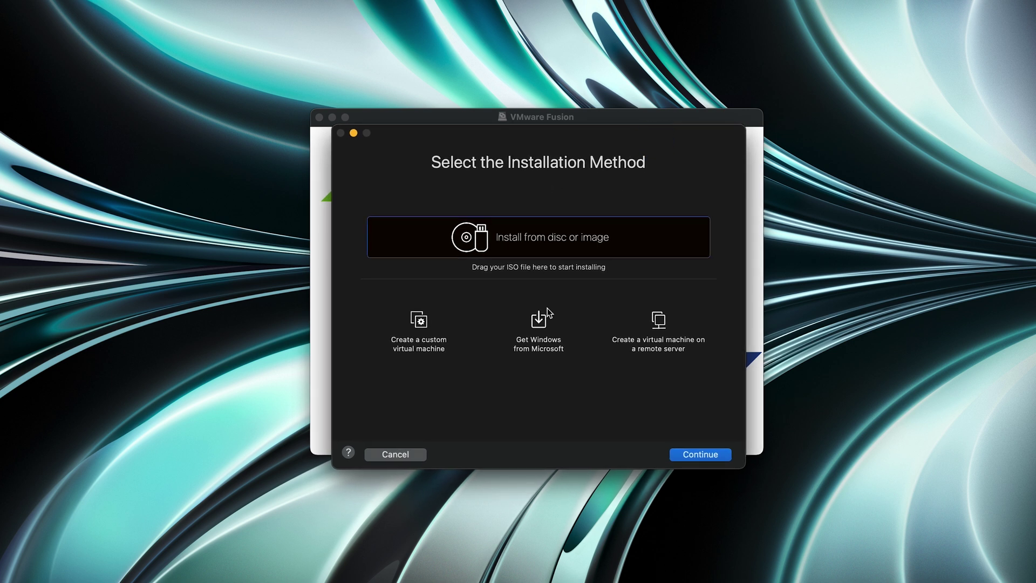
# - Get Windows from Microsoft and download the Windows 11 Professional image
pyautogui.click(535, 324)
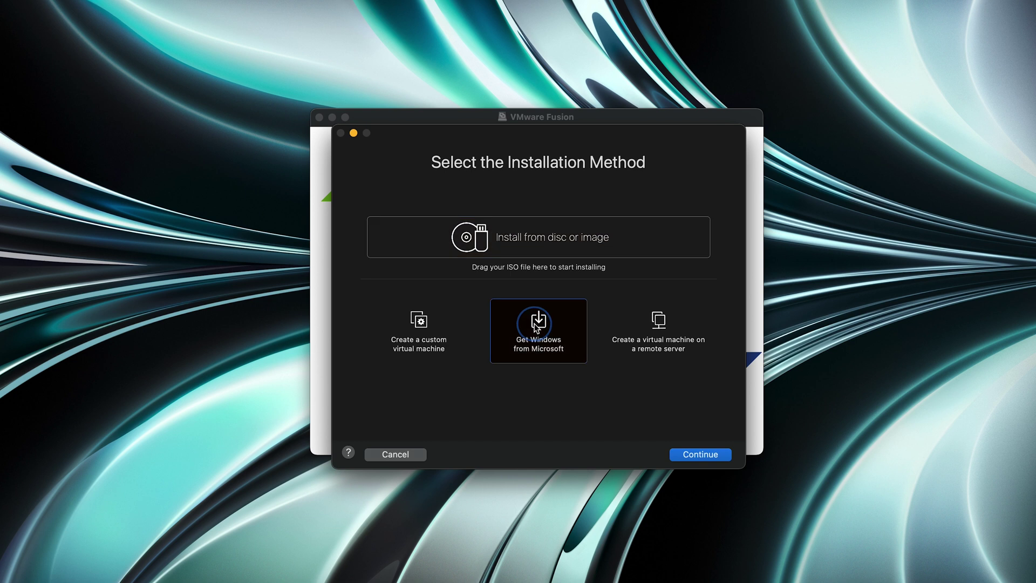
pyautogui.click(685, 458)
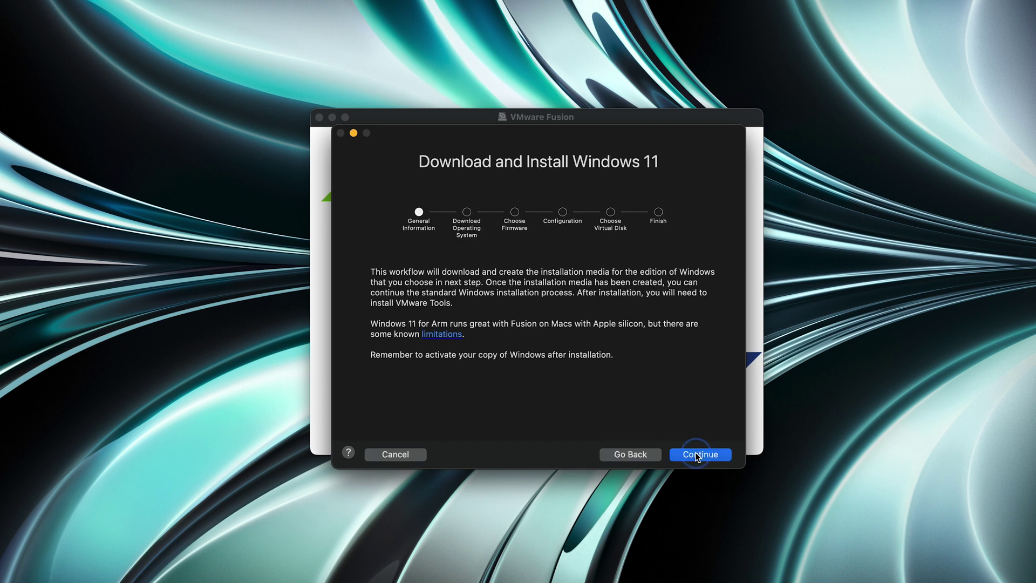
pyautogui.click(697, 455)
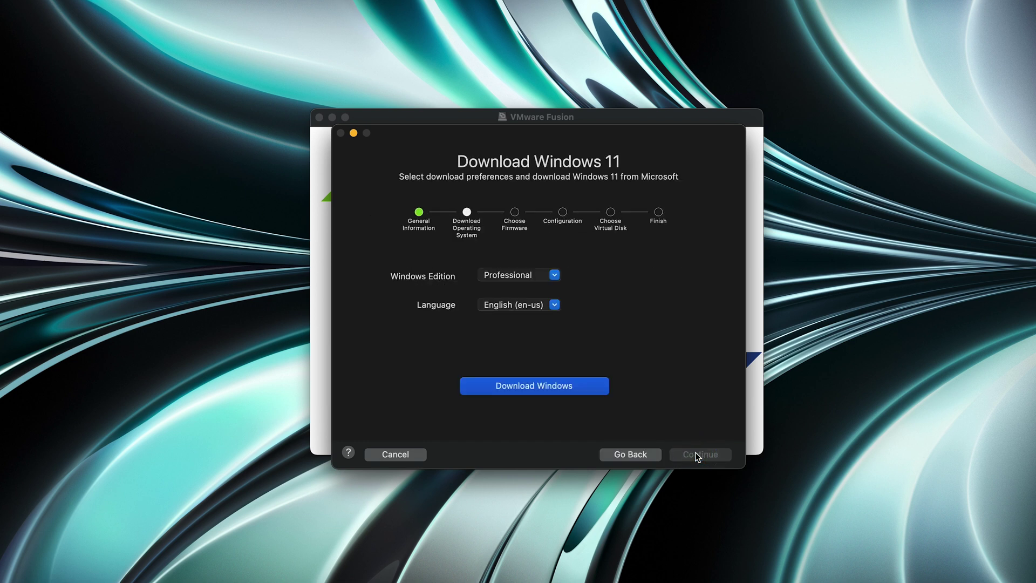
pyautogui.click(578, 386)
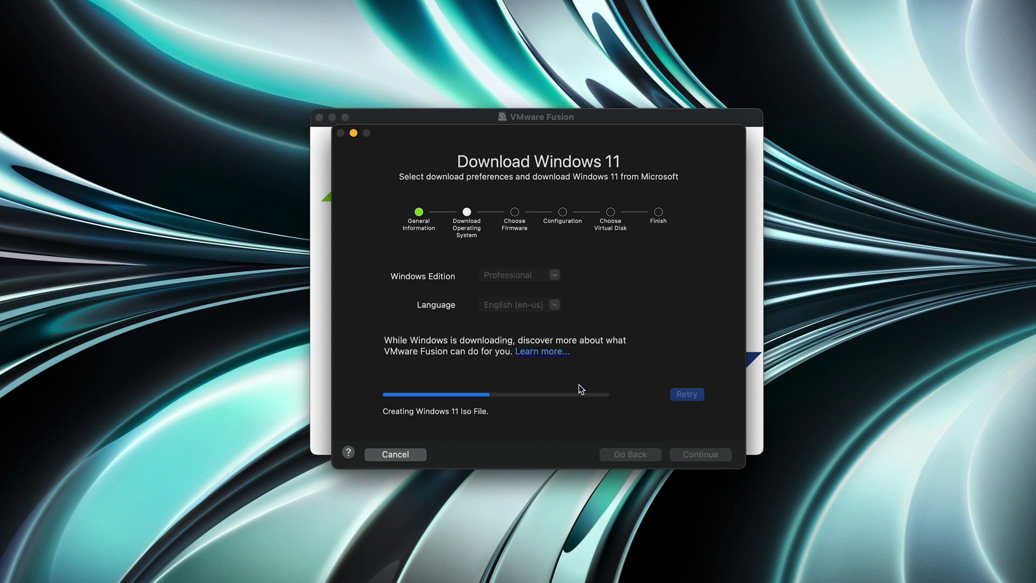
pyautogui.click(716, 455)
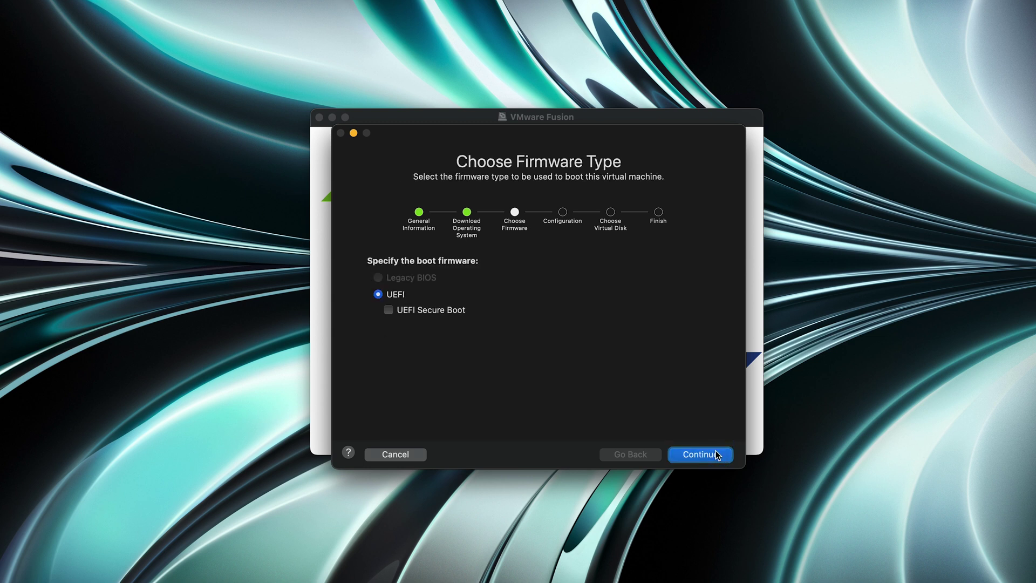
# - Keep UEFI firmware, pass encryption, create a new 64 GB disk, and choose Customize Settings
pyautogui.click(714, 450)
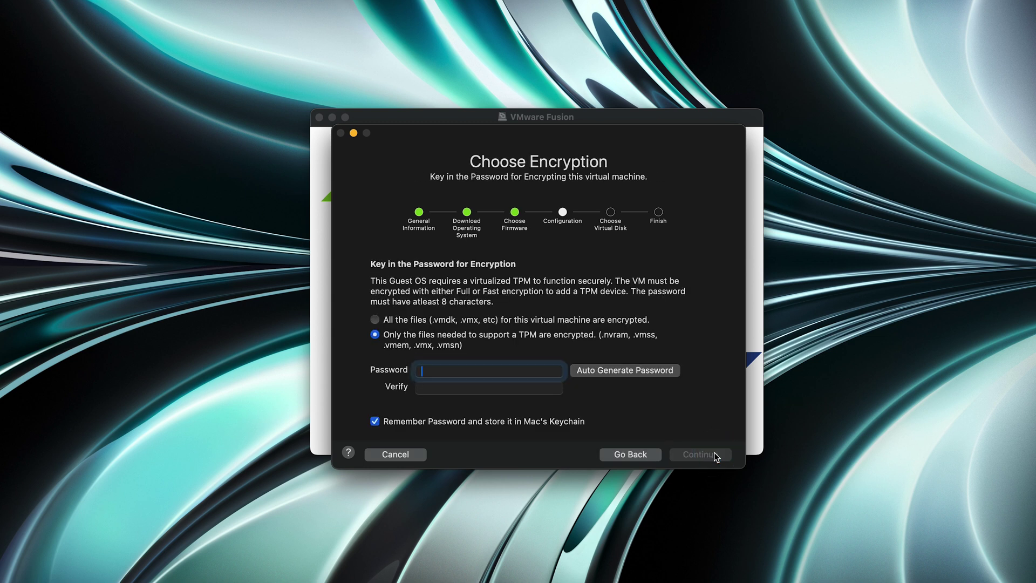
pyautogui.click(696, 455)
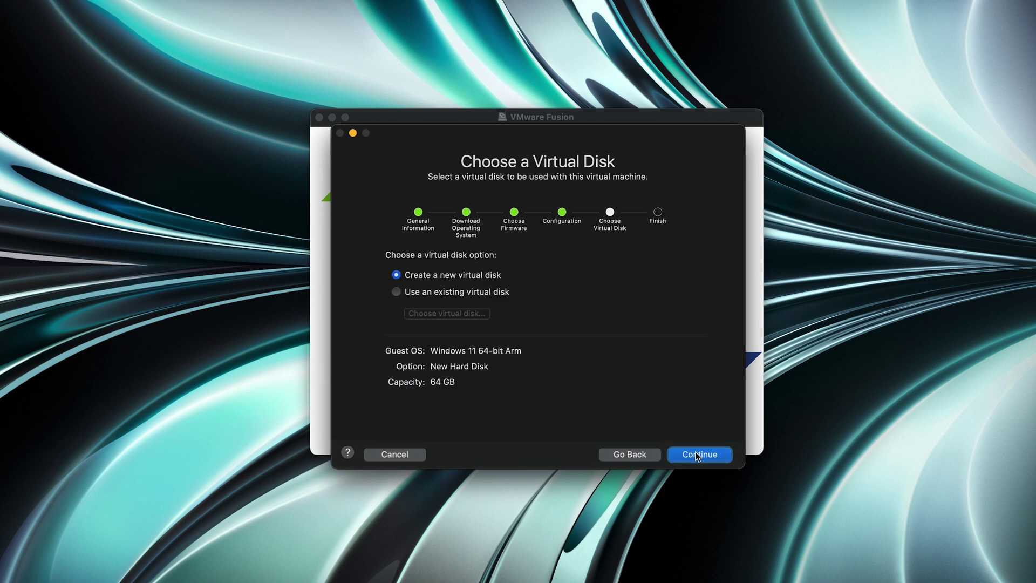
pyautogui.click(696, 455)
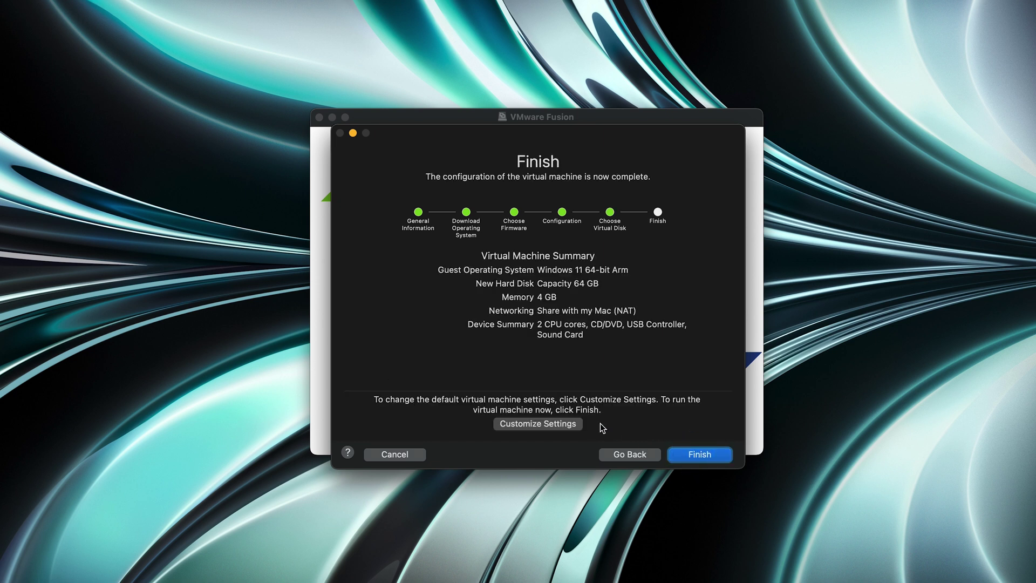
pyautogui.click(554, 423)
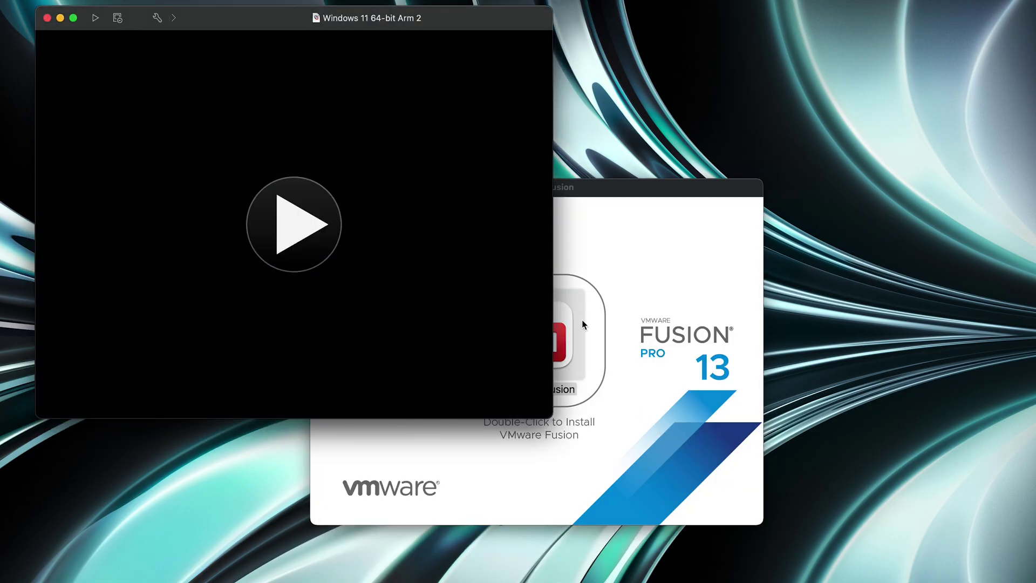
# - Give the VM 6 processor cores, review its Display settings, and close Settings
pyautogui.click(458, 93)
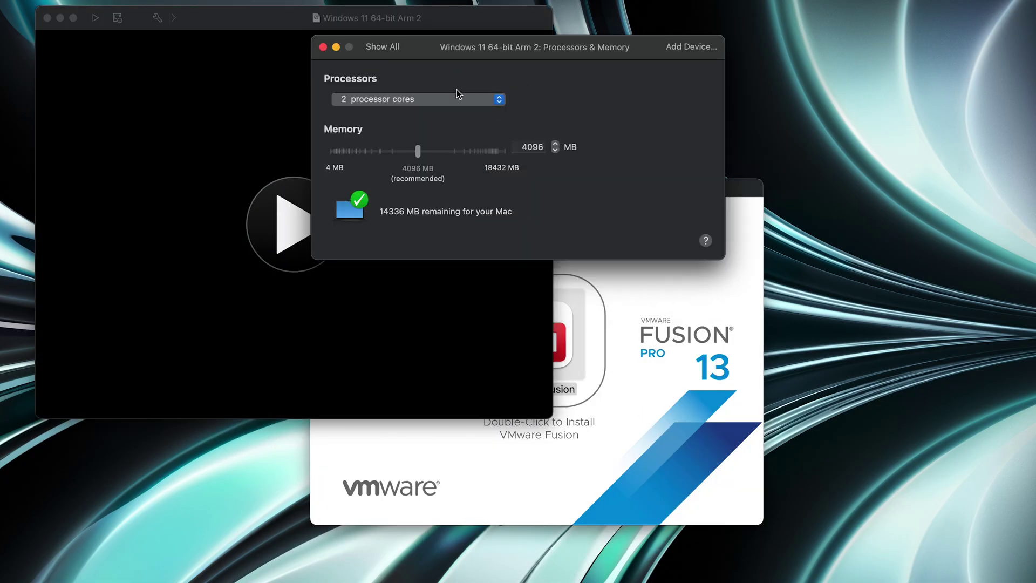
pyautogui.click(454, 99)
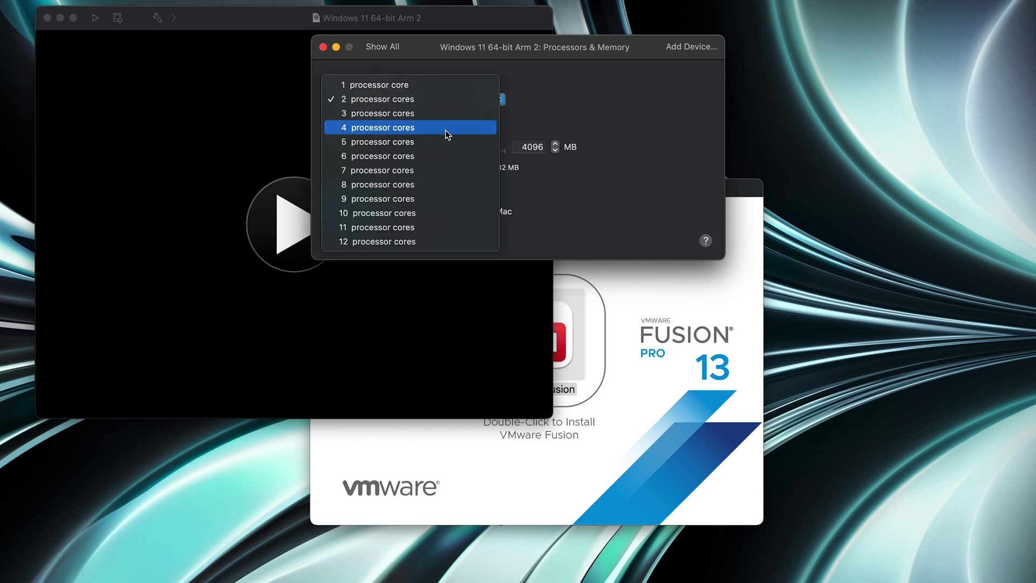
pyautogui.click(440, 160)
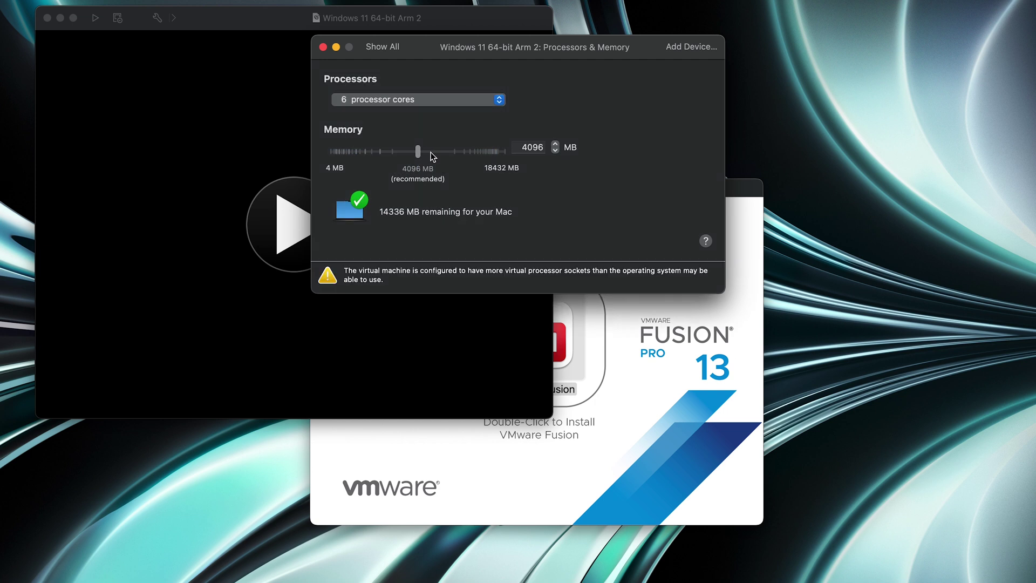
pyautogui.click(382, 46)
pyautogui.click(517, 91)
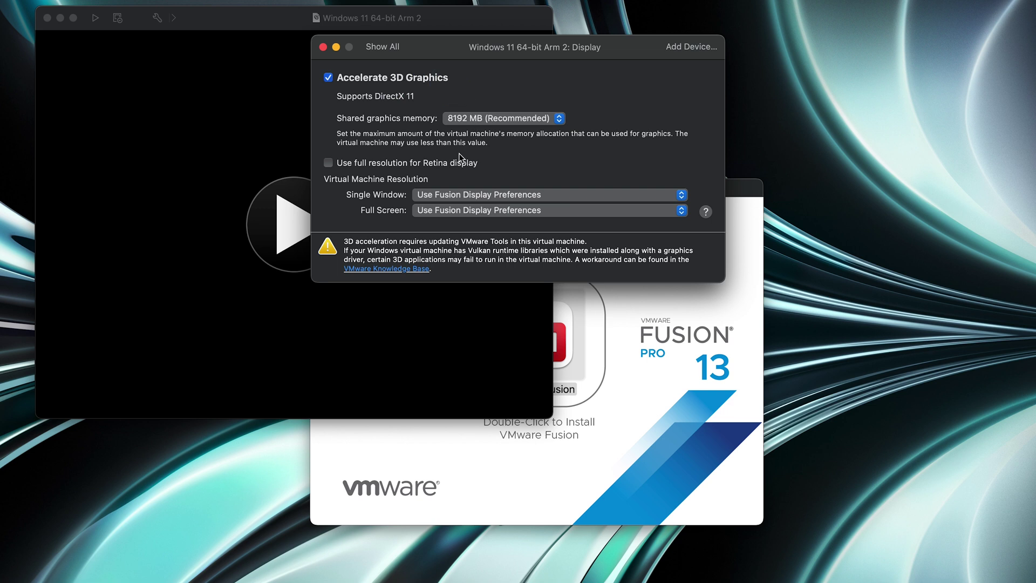
pyautogui.click(382, 47)
pyautogui.click(323, 48)
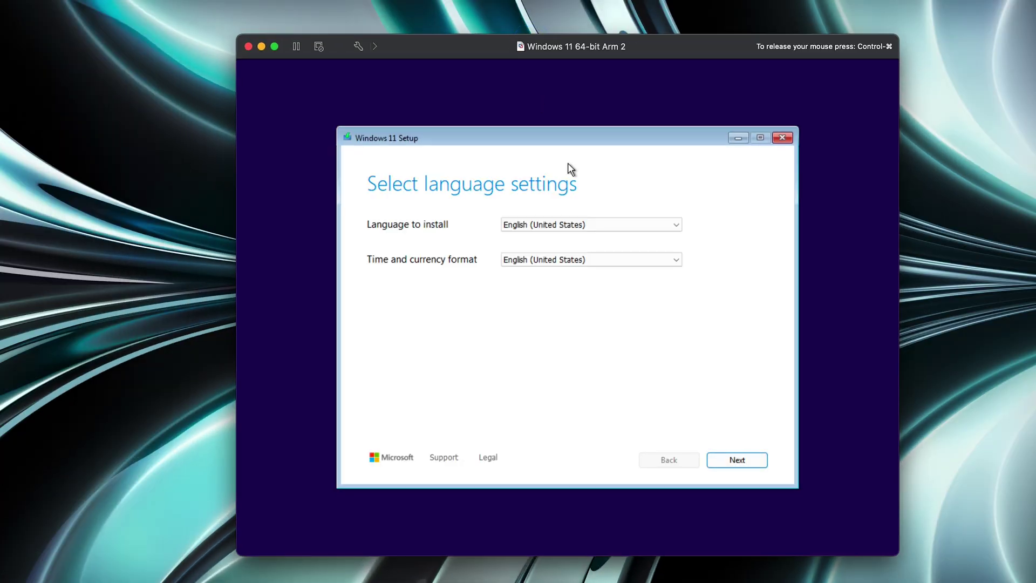
# - Accept English language and US keyboard, agree to erasing everything, and skip the product key
pyautogui.click(741, 461)
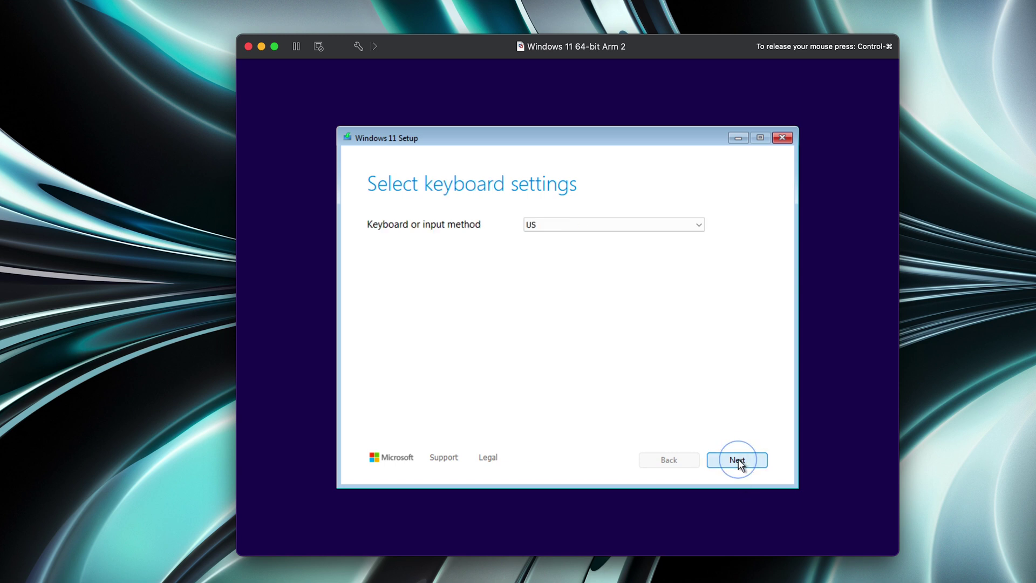
pyautogui.click(738, 460)
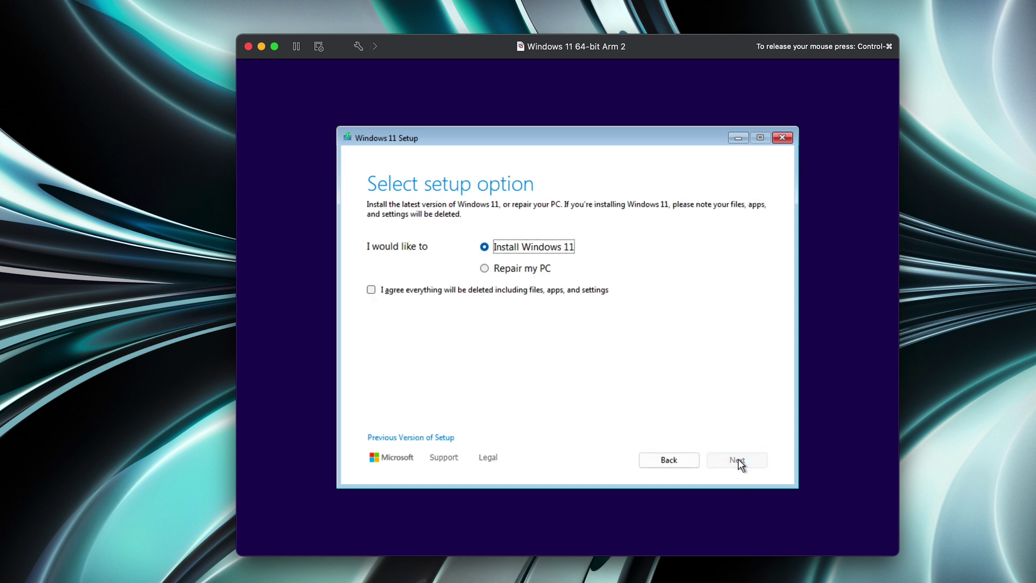
pyautogui.click(577, 292)
pyautogui.click(748, 461)
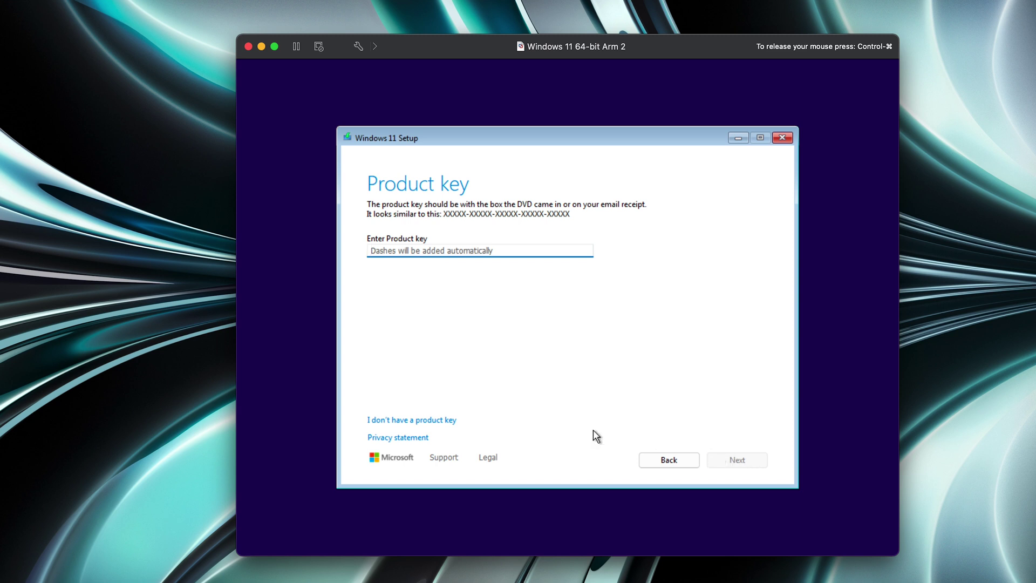
pyautogui.click(444, 420)
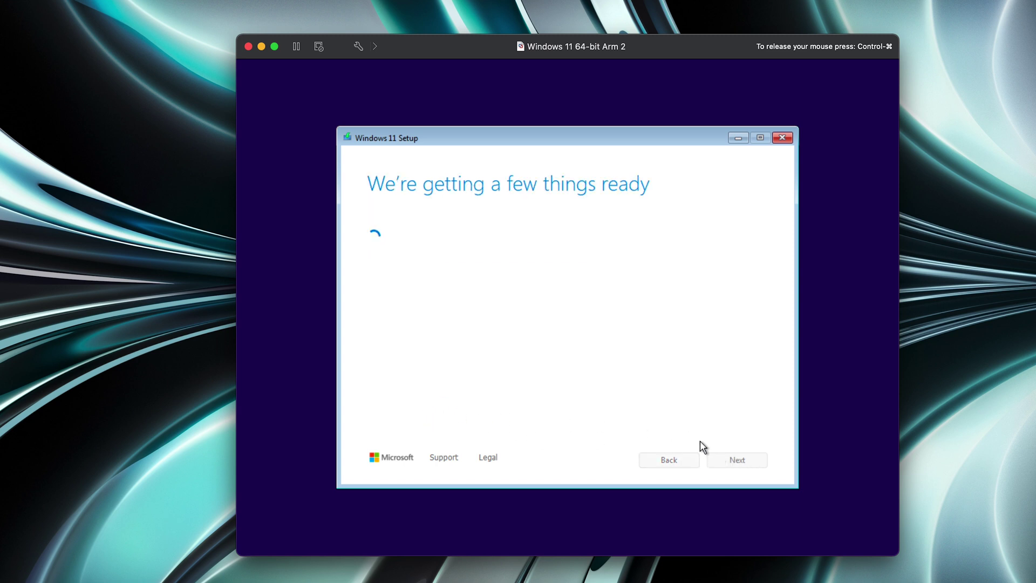
# - Pick Windows 11 Pro, accept the license, and install onto the 64 GB unallocated disk
pyautogui.click(672, 283)
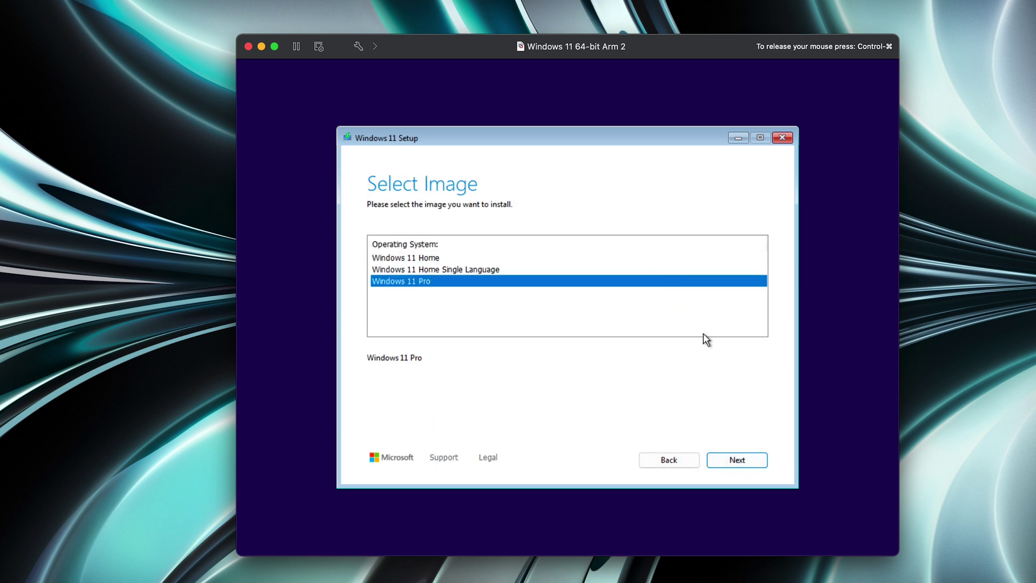
pyautogui.click(761, 460)
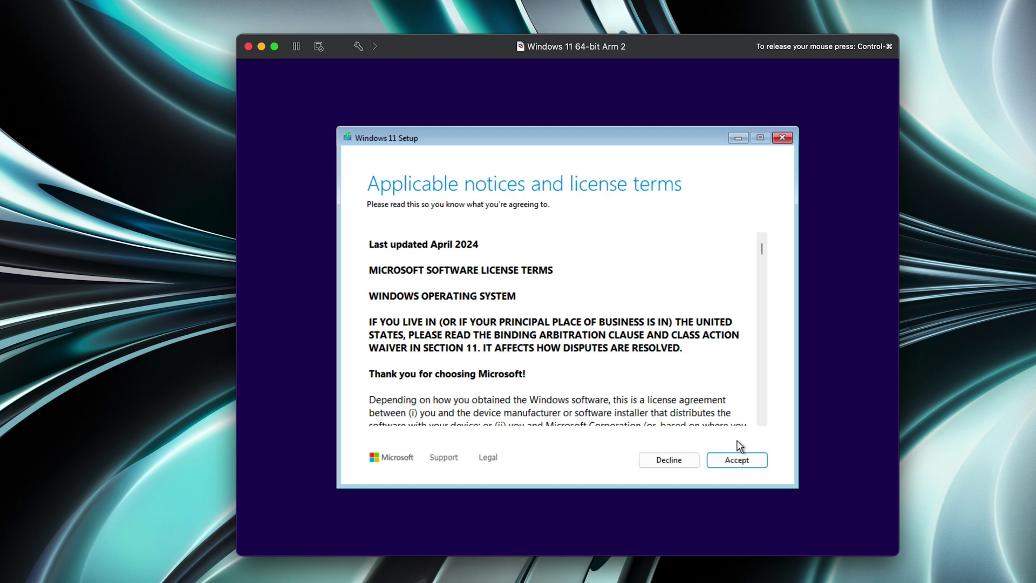
pyautogui.click(738, 458)
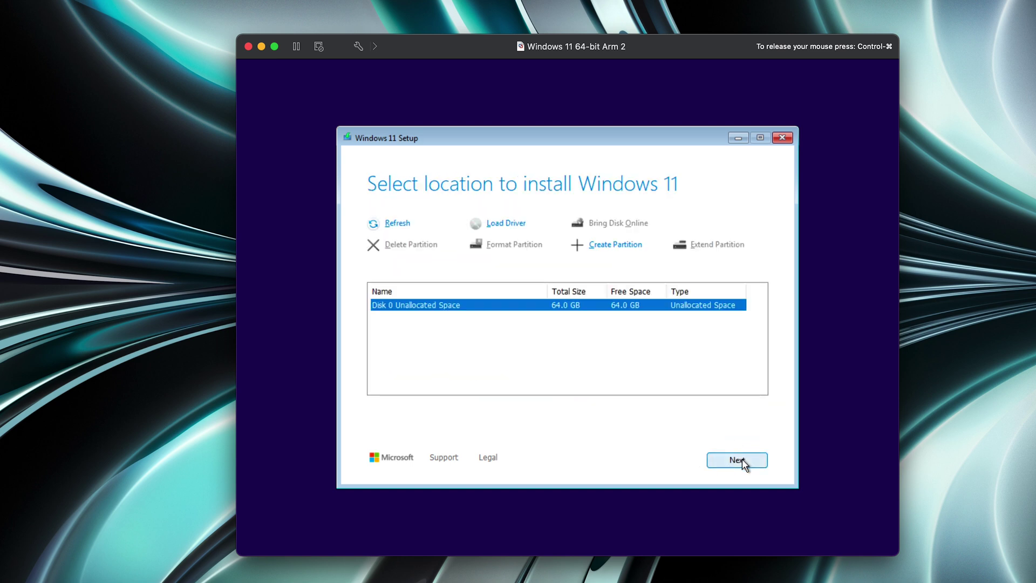
pyautogui.click(743, 458)
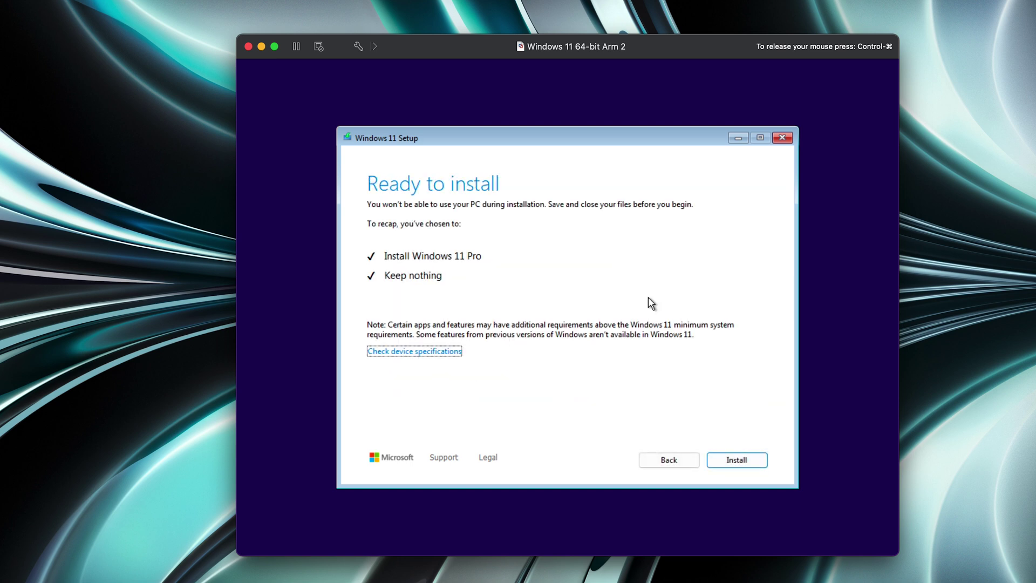
pyautogui.click(746, 459)
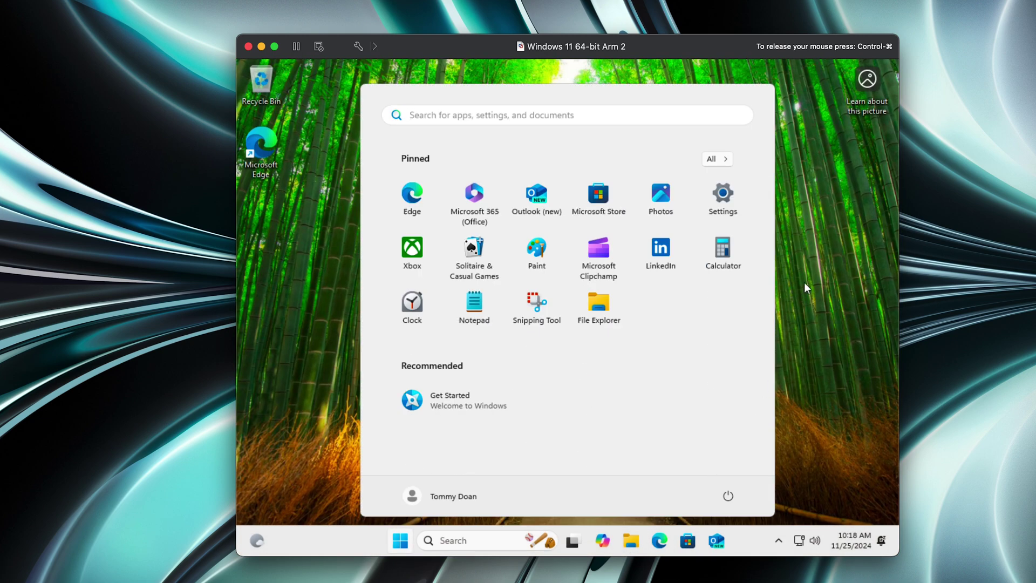
# - Close the Start menu and refresh the Windows desktop
pyautogui.click(809, 275)
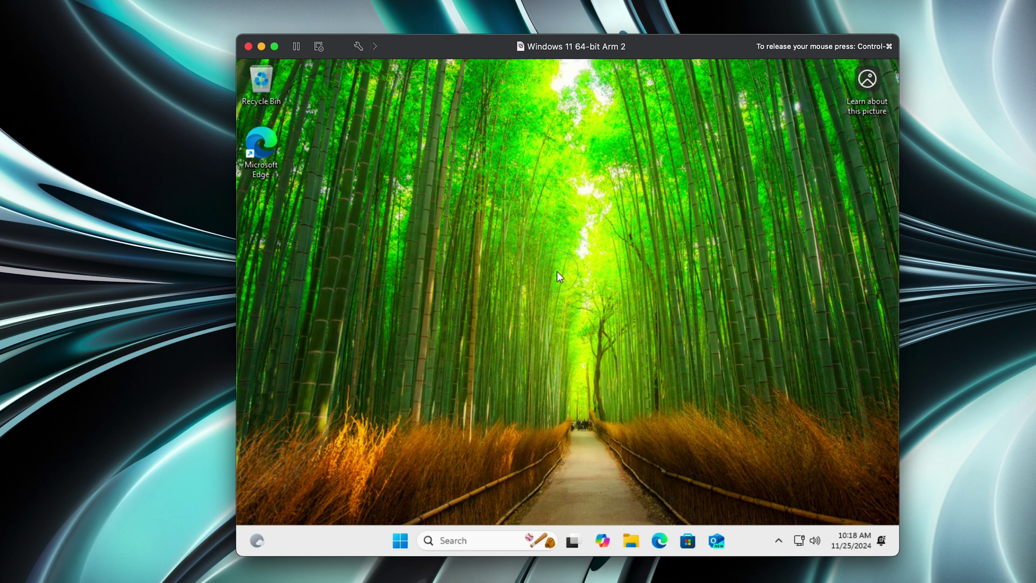
pyautogui.rightClick(571, 296)
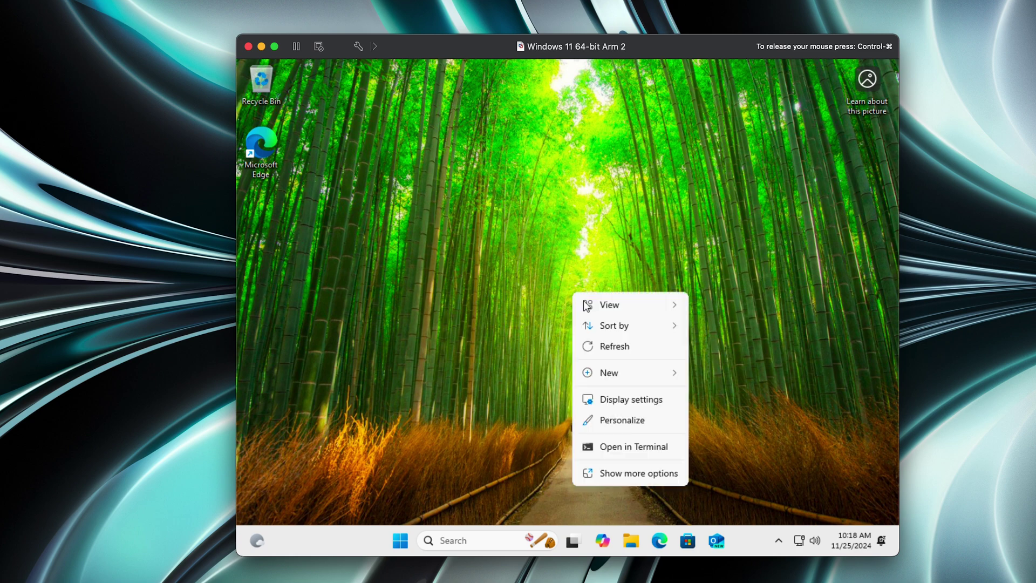
pyautogui.click(614, 351)
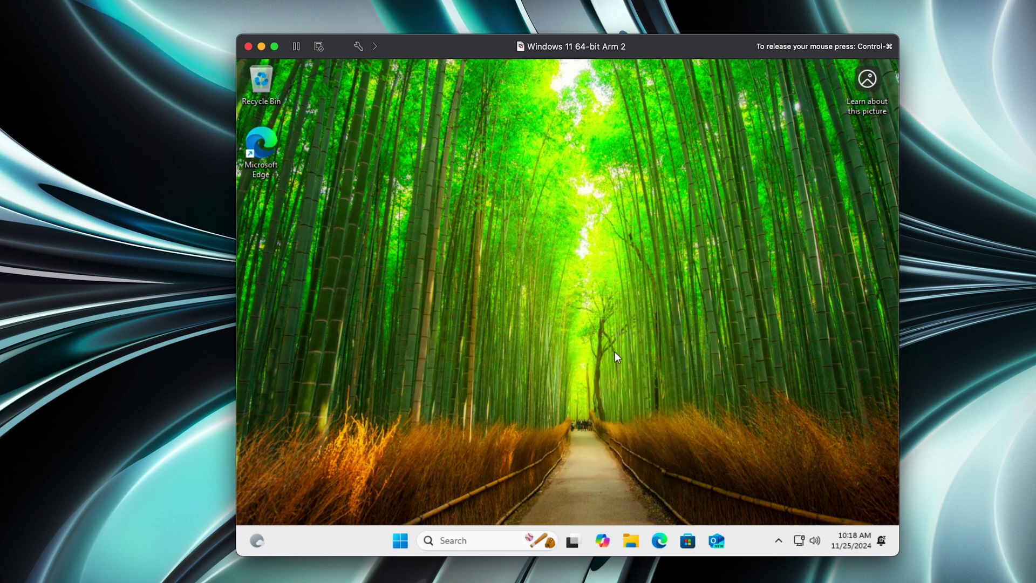
# - Toggle full screen on and off, then choose Virtual Machine > Install VMware Tools
pyautogui.click(277, 46)
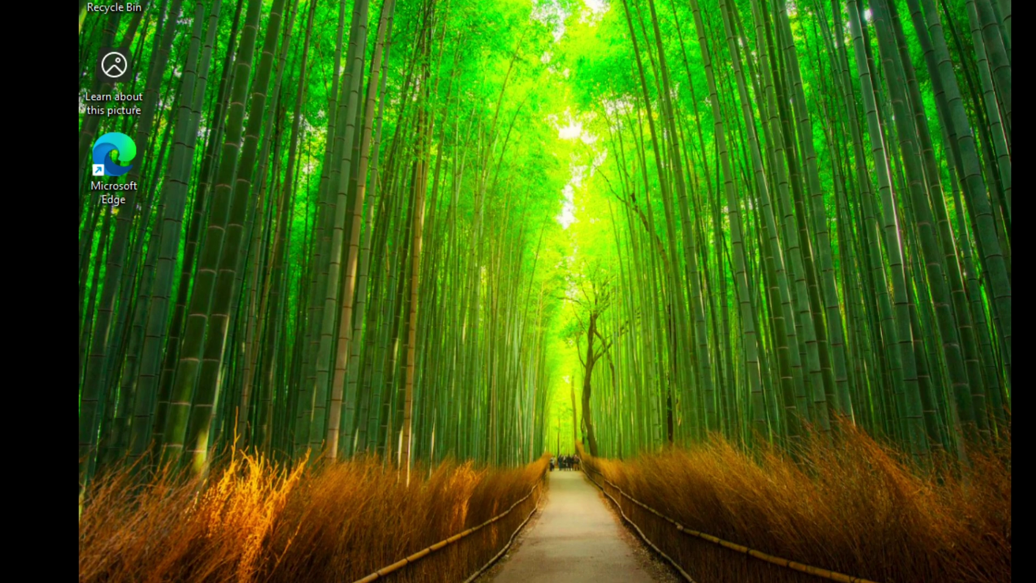
pyautogui.press('ctrl+super+f')
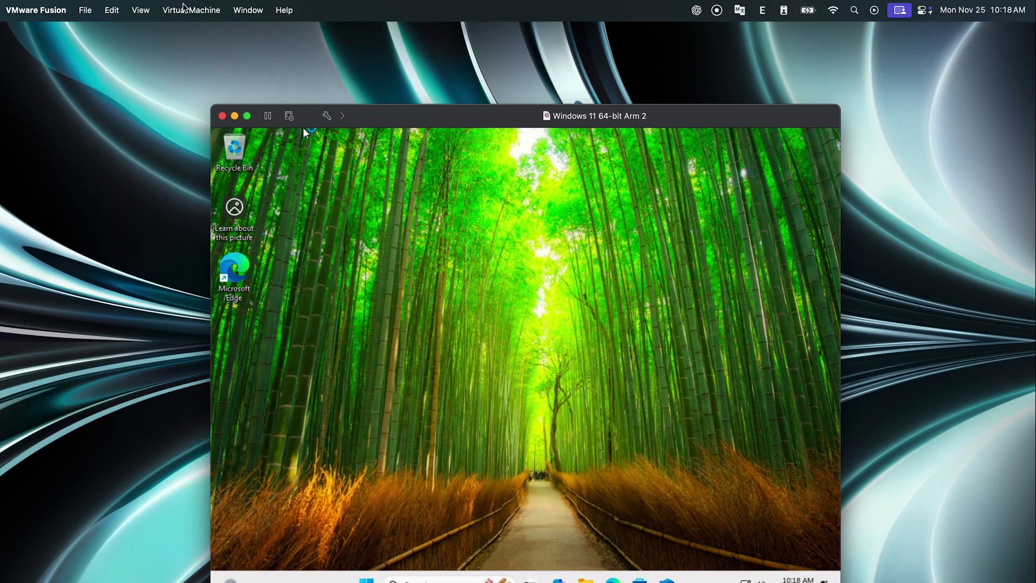
pyautogui.click(184, 7)
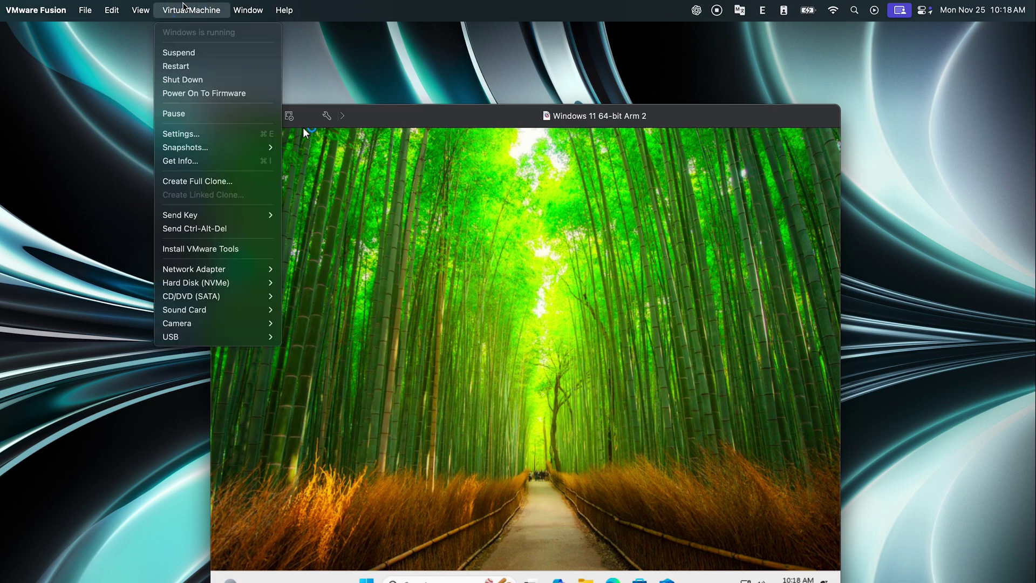
pyautogui.click(225, 249)
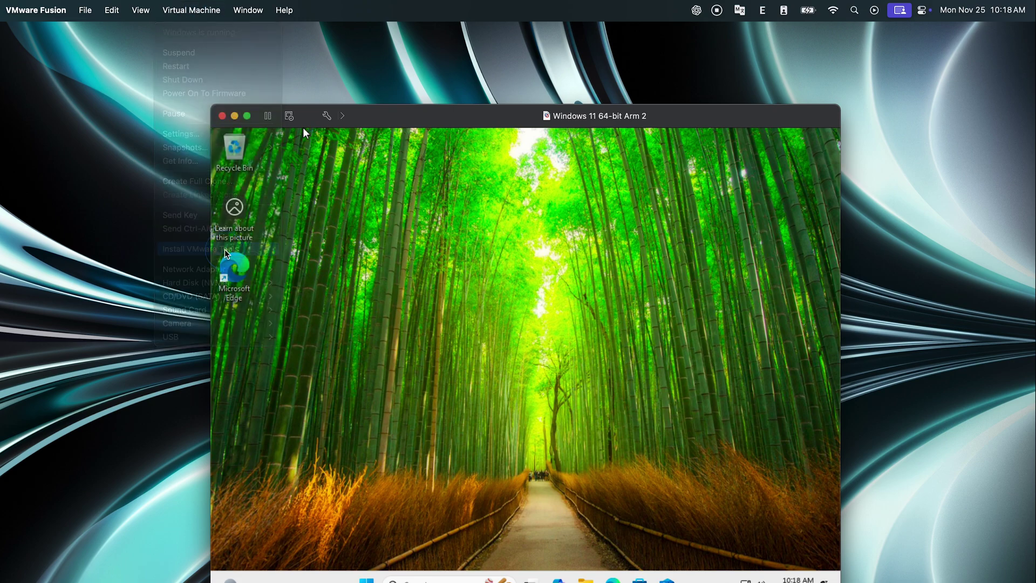
# - Install VMware Tools (Typical) from the DVD Drive (D:) disc, then sign in with the PIN
pyautogui.click(567, 415)
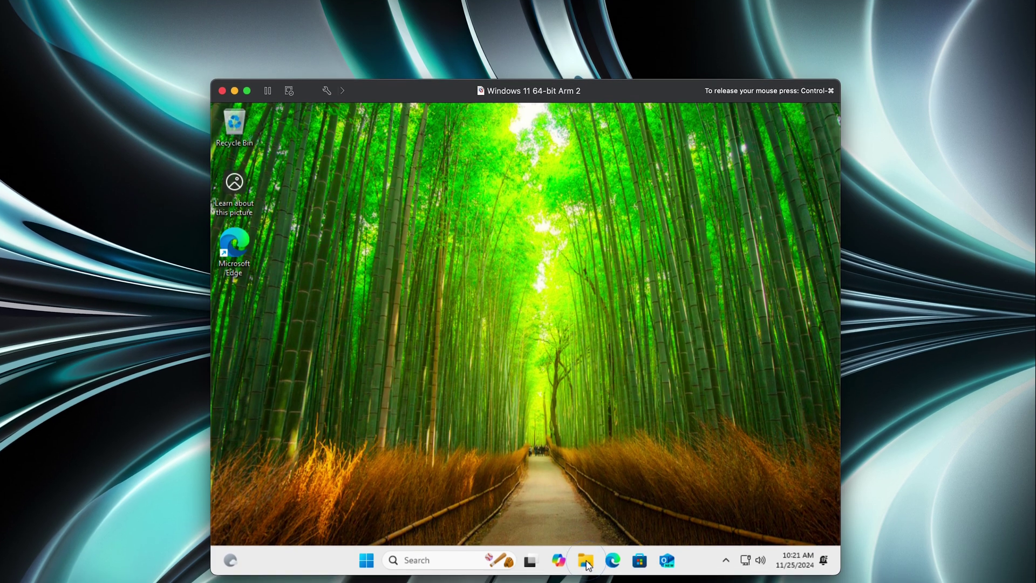
pyautogui.click(585, 560)
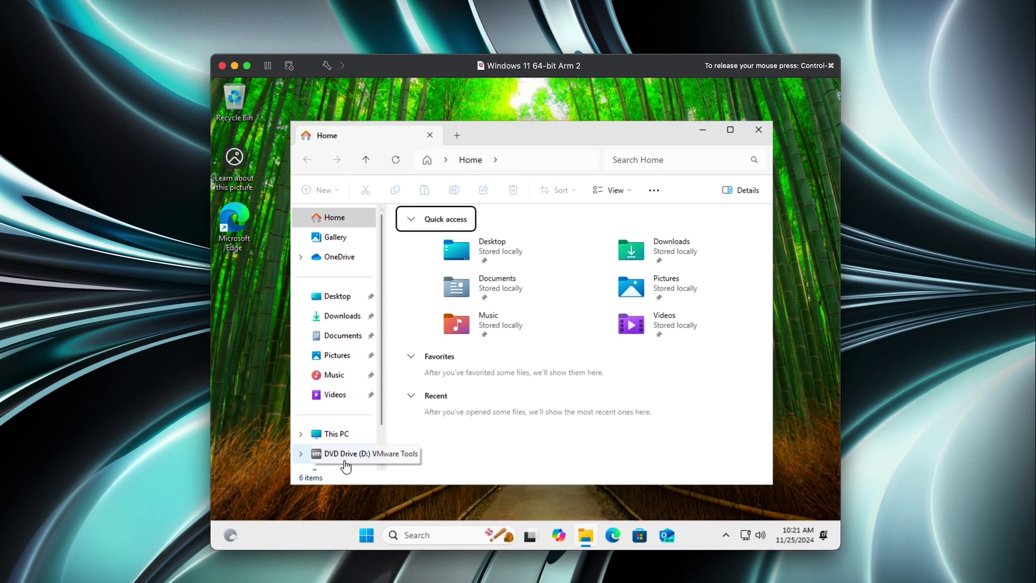
pyautogui.click(345, 458)
pyautogui.doubleClick(444, 322)
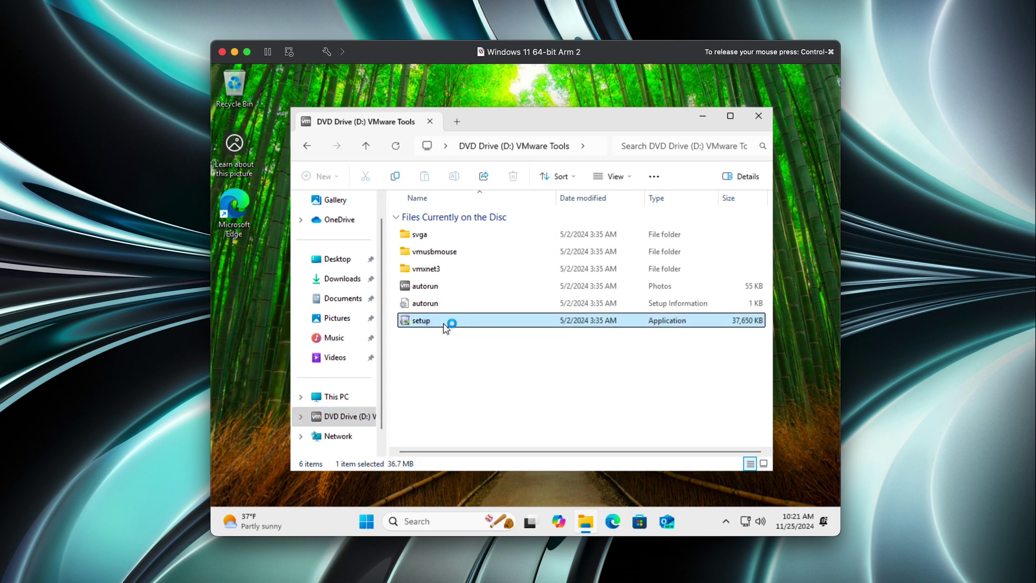
pyautogui.click(587, 388)
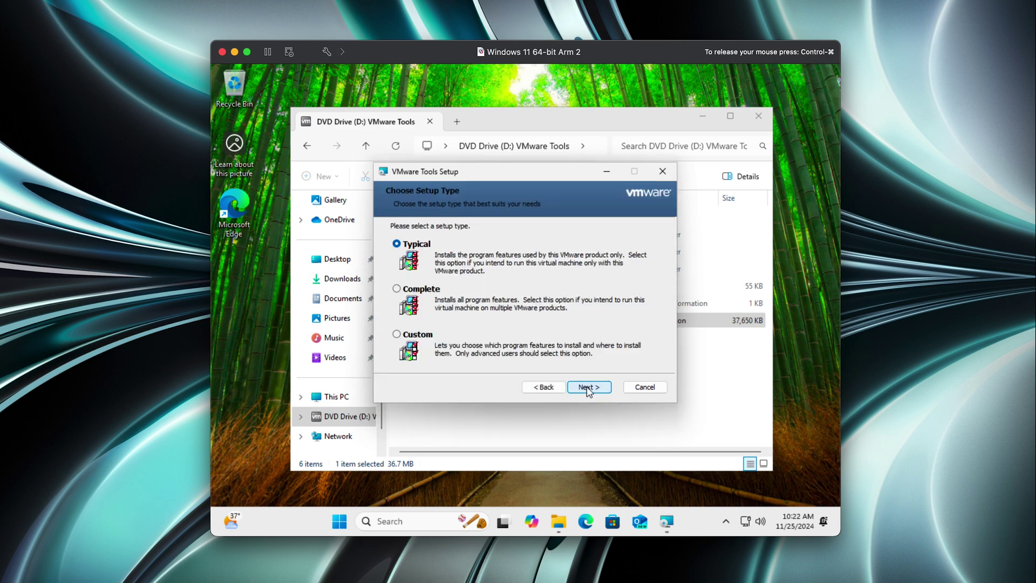
pyautogui.click(588, 388)
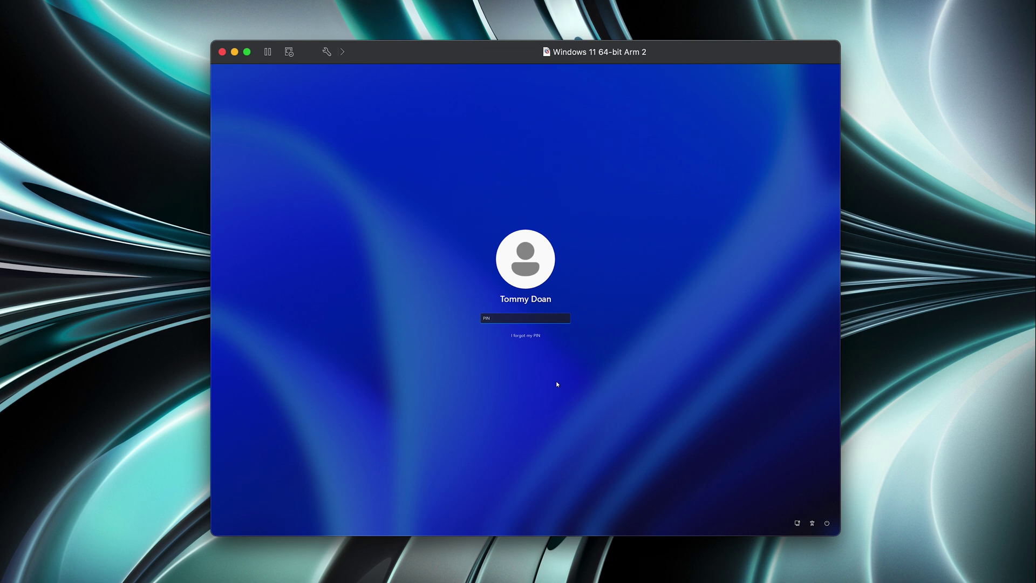
pyautogui.press('Return')
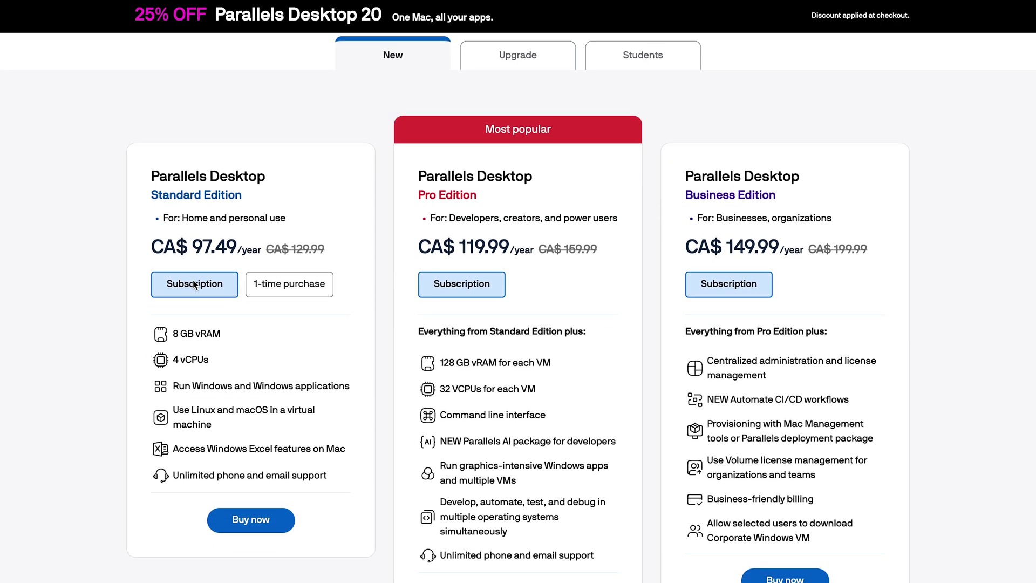
pyautogui.scroll(-2, 195, 284)
pyautogui.scroll(-1, 195, 283)
pyautogui.scroll(-2, 195, 284)
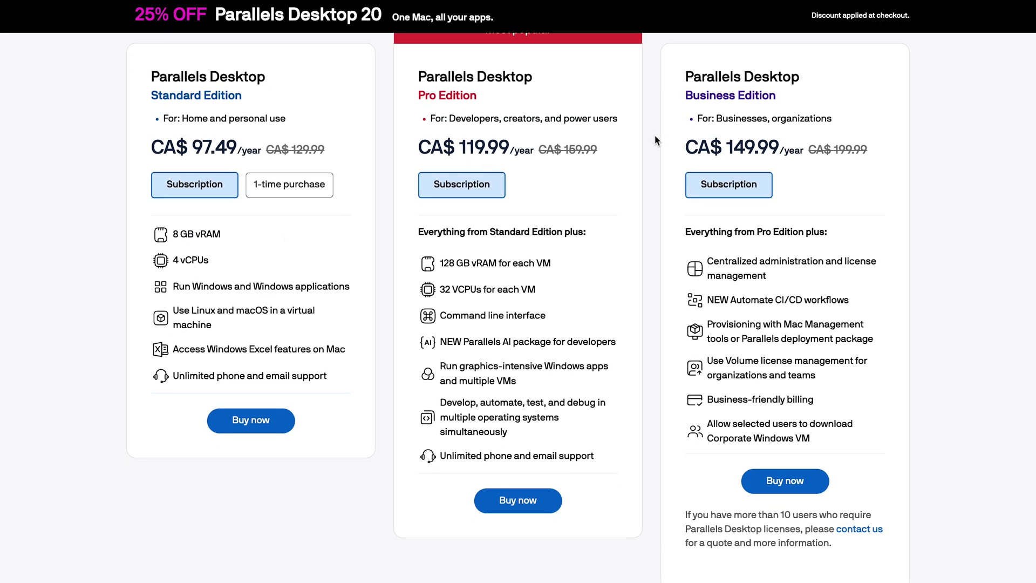
pyautogui.scroll(1, 654, 135)
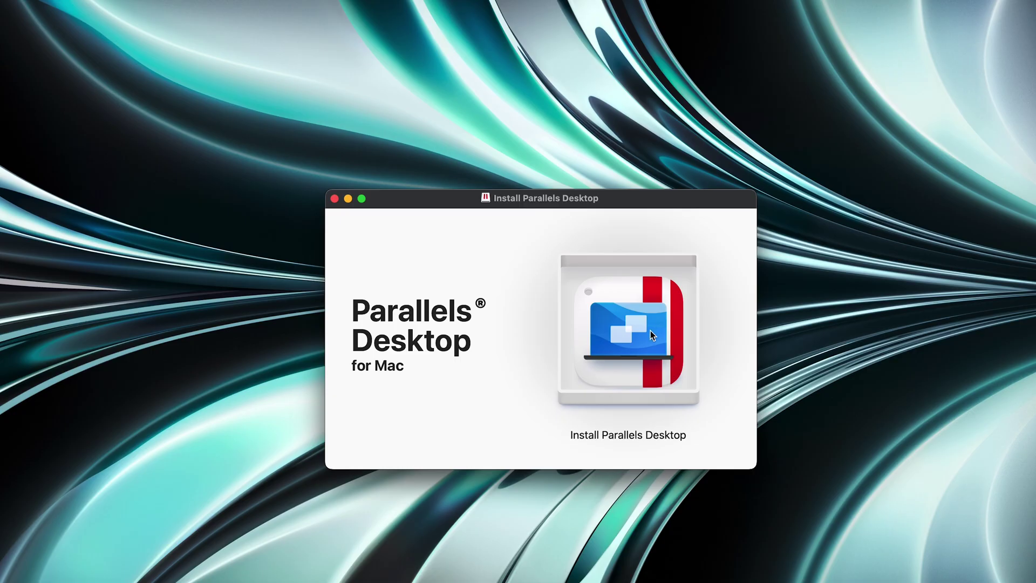
# - Launch Install Parallels Desktop from the mounted disk image
pyautogui.click(650, 336)
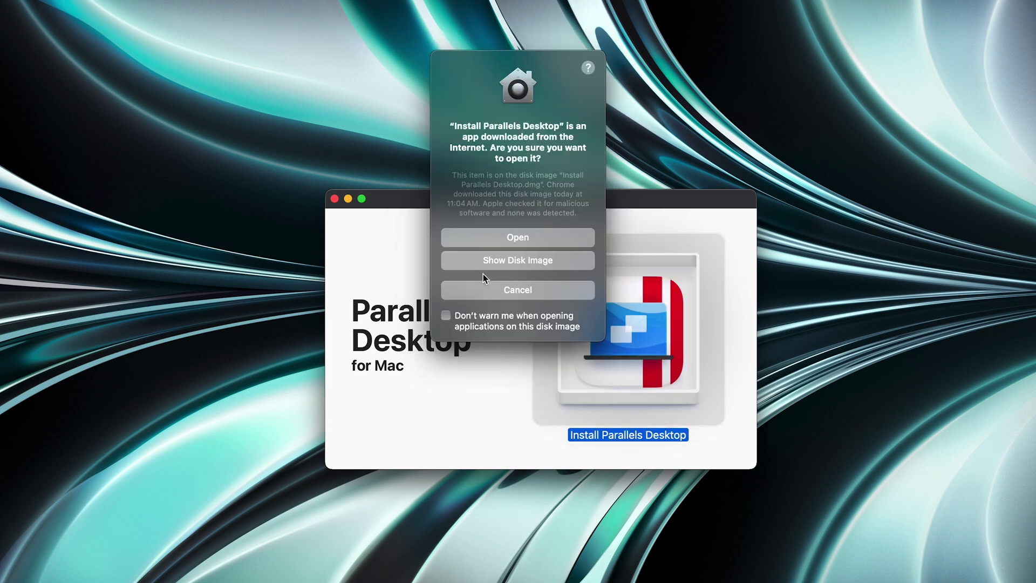
# - Confirm opening the Parallels Desktop installer and accept its license agreement
pyautogui.click(519, 243)
pyautogui.click(636, 444)
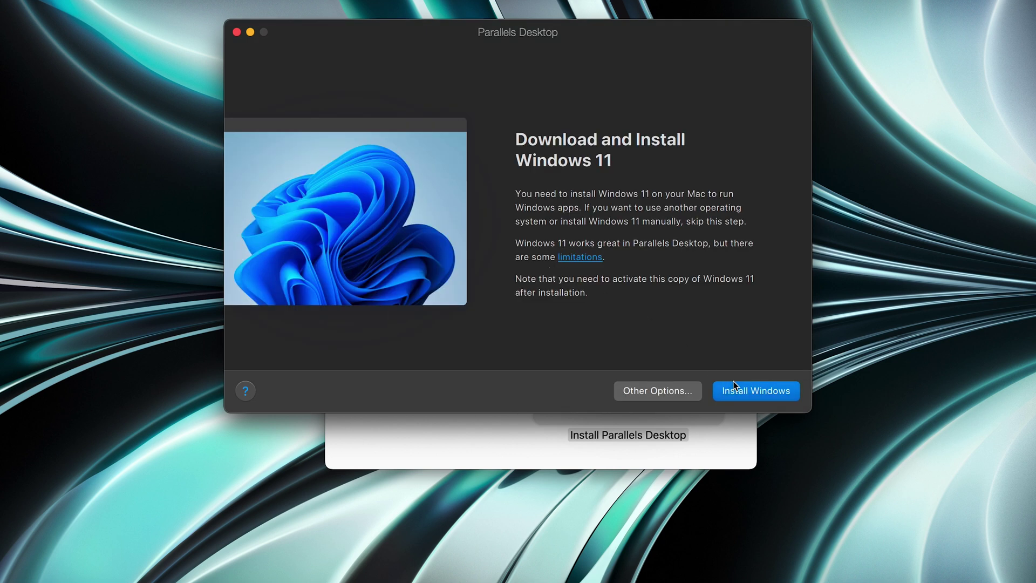
# - Start the Windows 11 download and install, skipping Parallels Toolbox
pyautogui.click(740, 389)
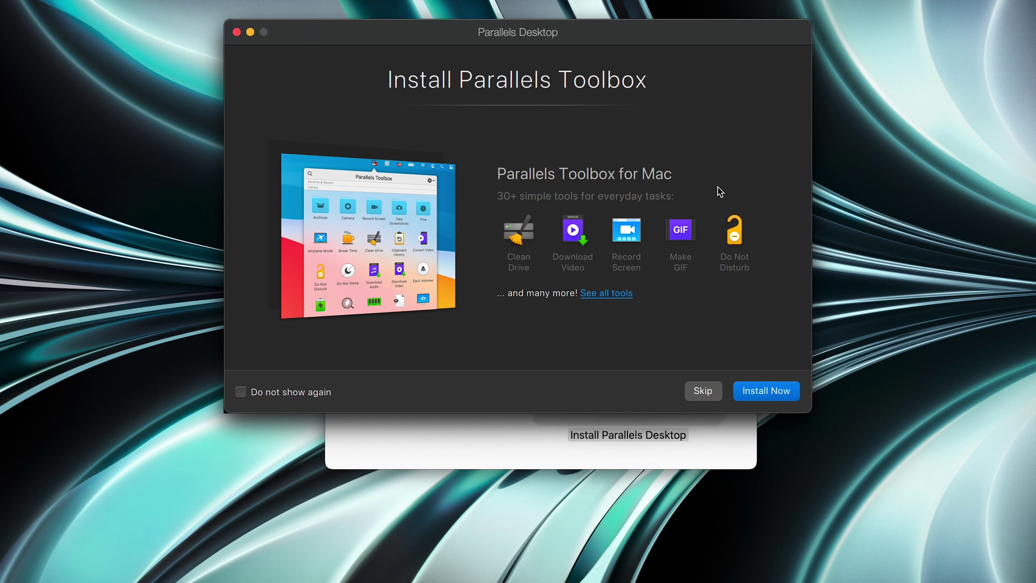
pyautogui.click(701, 391)
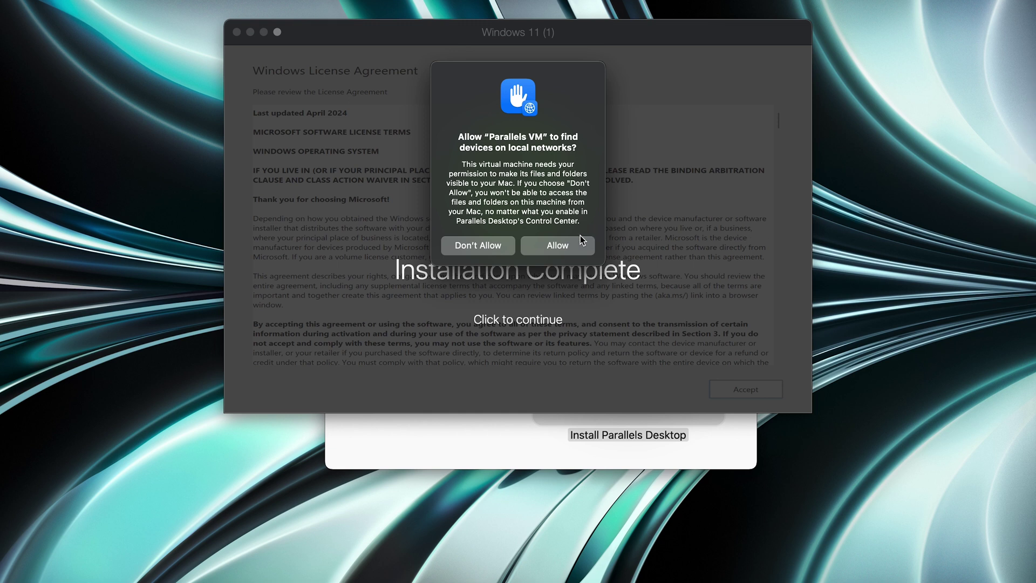
# - Allow the Windows 11 VM to find devices on local networks
pyautogui.click(566, 250)
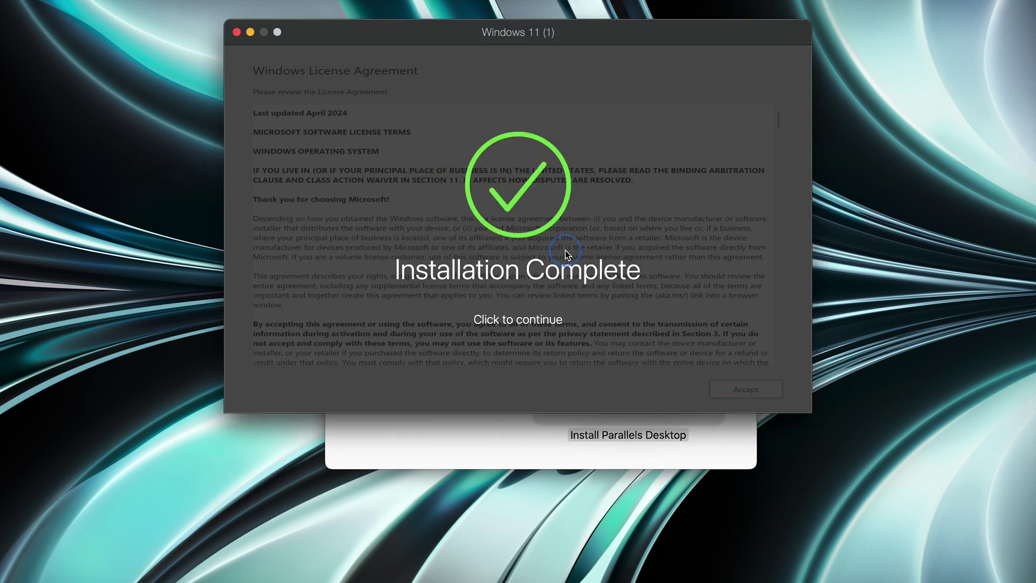